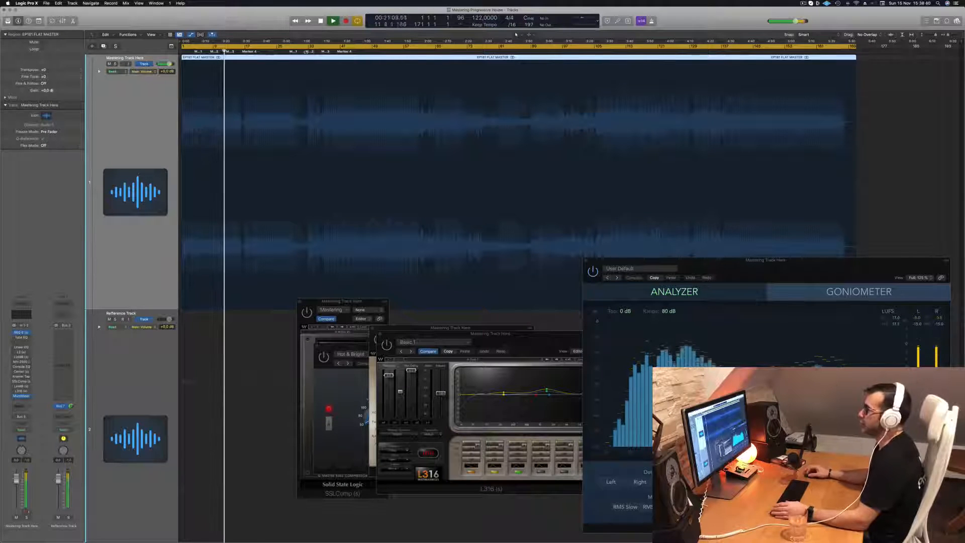
Skip playback ahead to the louder section, open the mastering track's REQ 6 equalizer, and place its window above the analyzer
left_click(253, 52)
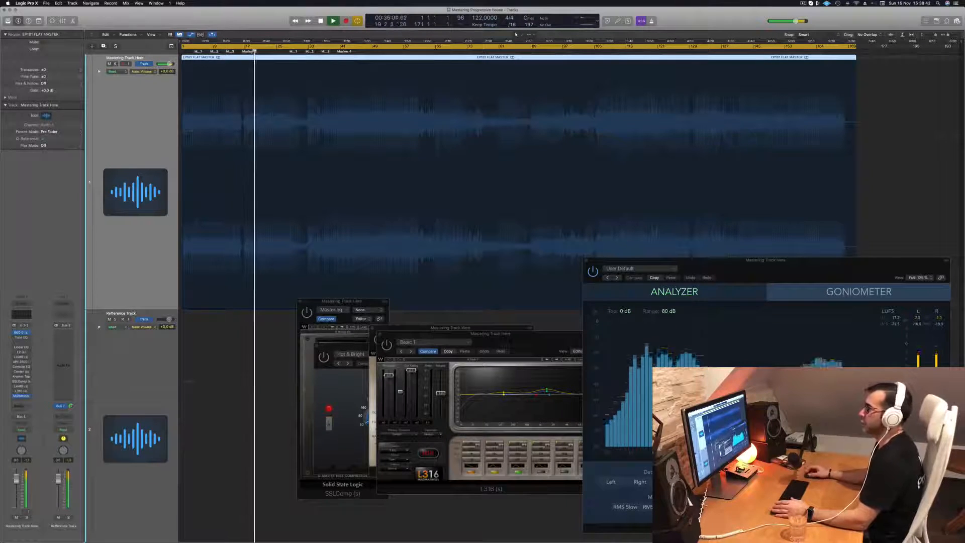
left_click(309, 52)
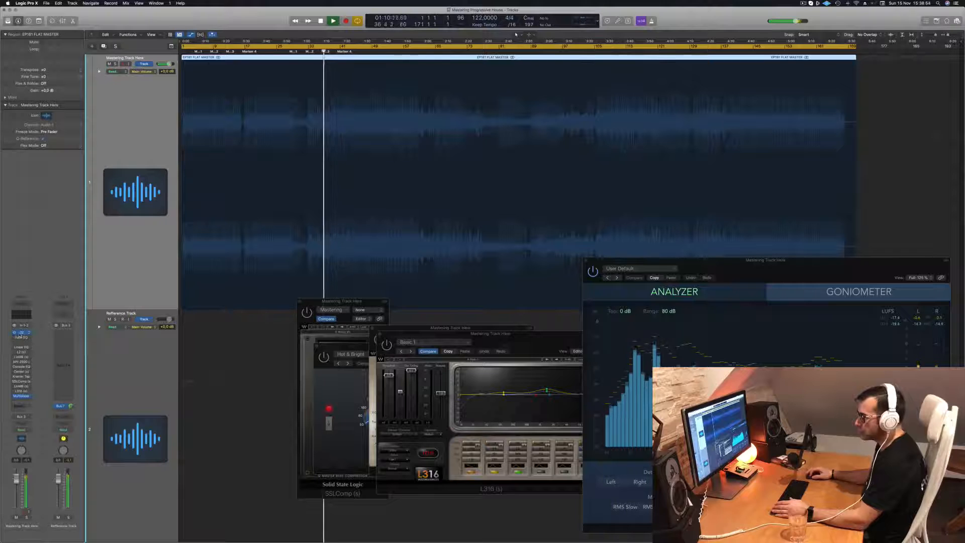
left_click(21, 333)
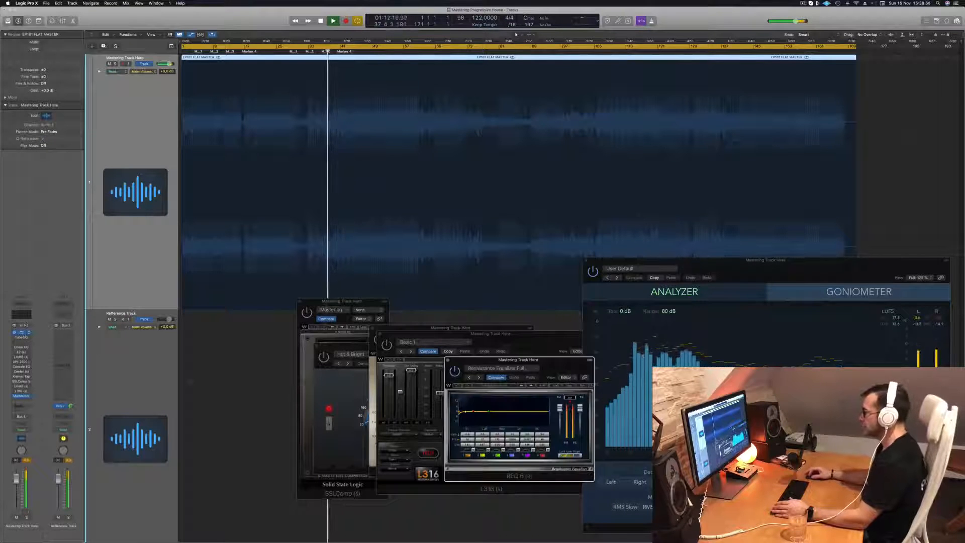
left_click_drag(560, 363, 726, 169)
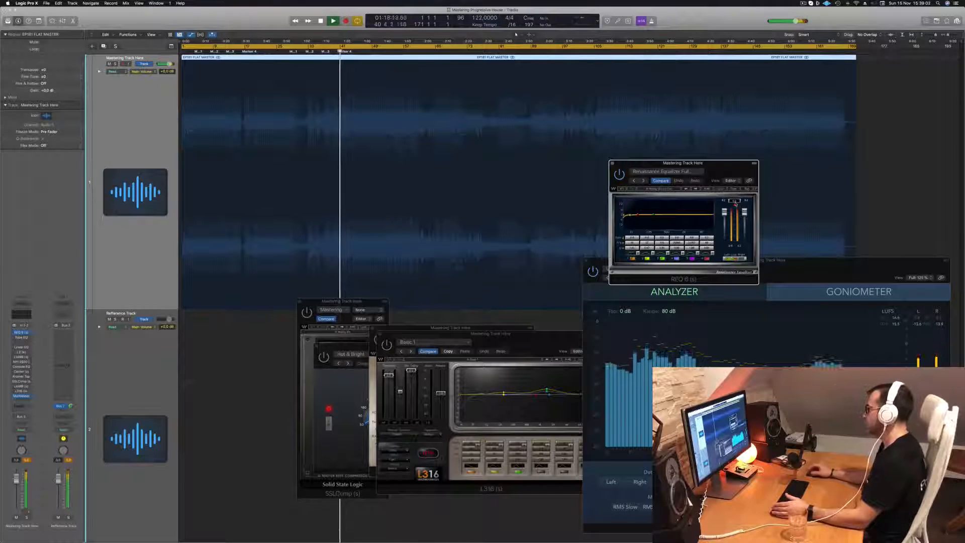
left_click_drag(730, 172, 710, 200)
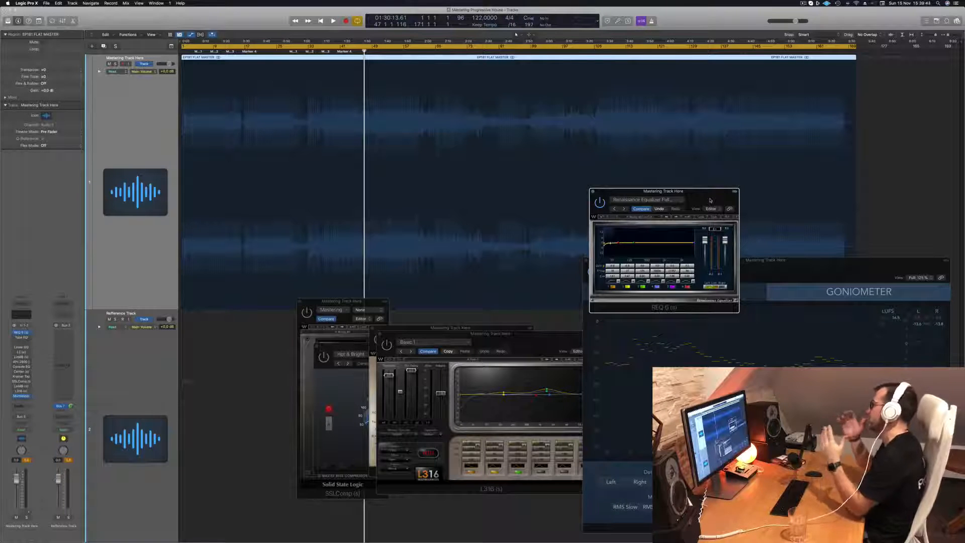
Audition the mastering track from its start and at several points further along, including past the breakdown, and stop playback
key("space")
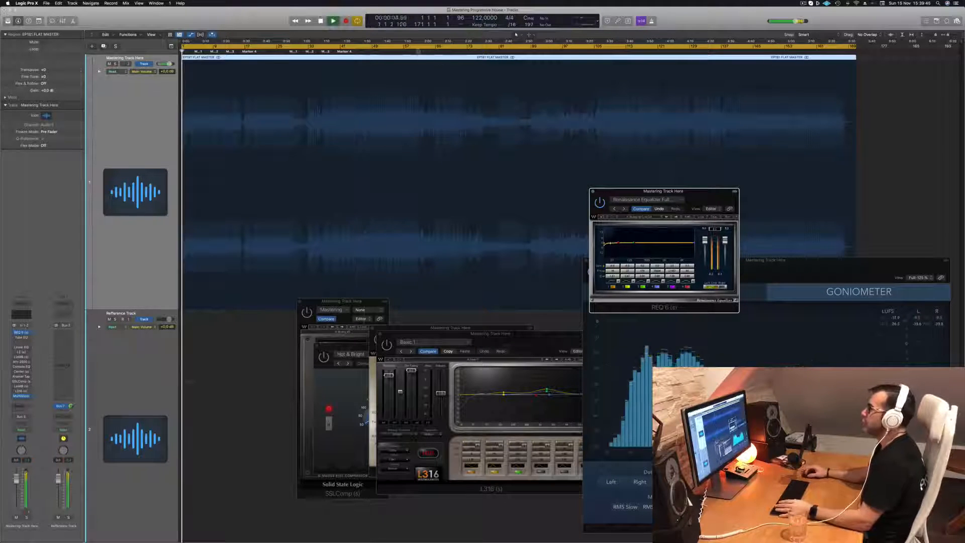
left_click(746, 14)
left_click(412, 51)
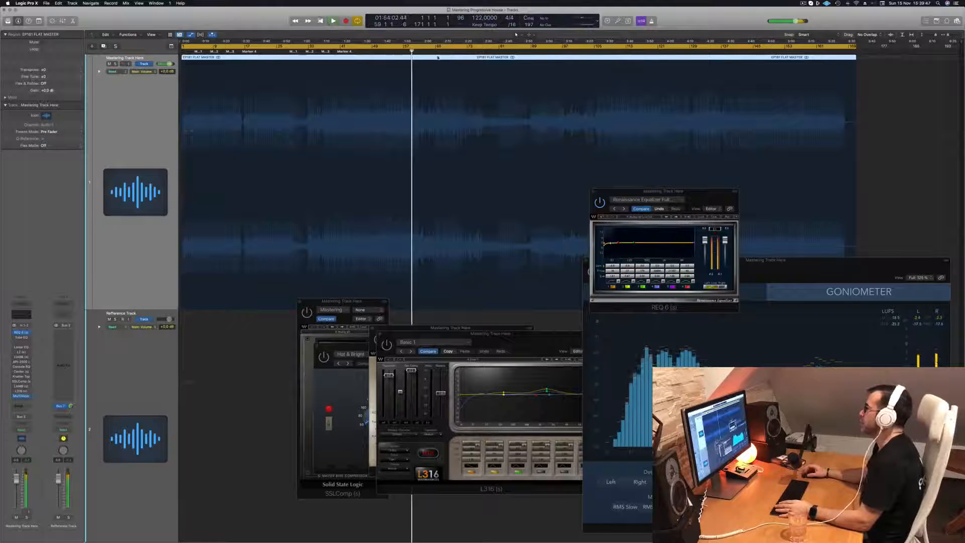
left_click(583, 50)
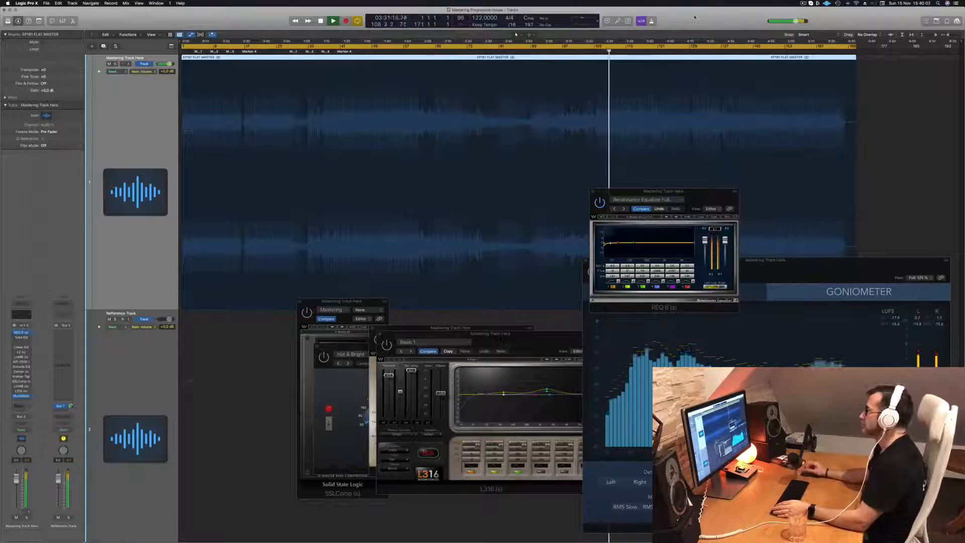
left_click(447, 52)
key("space")
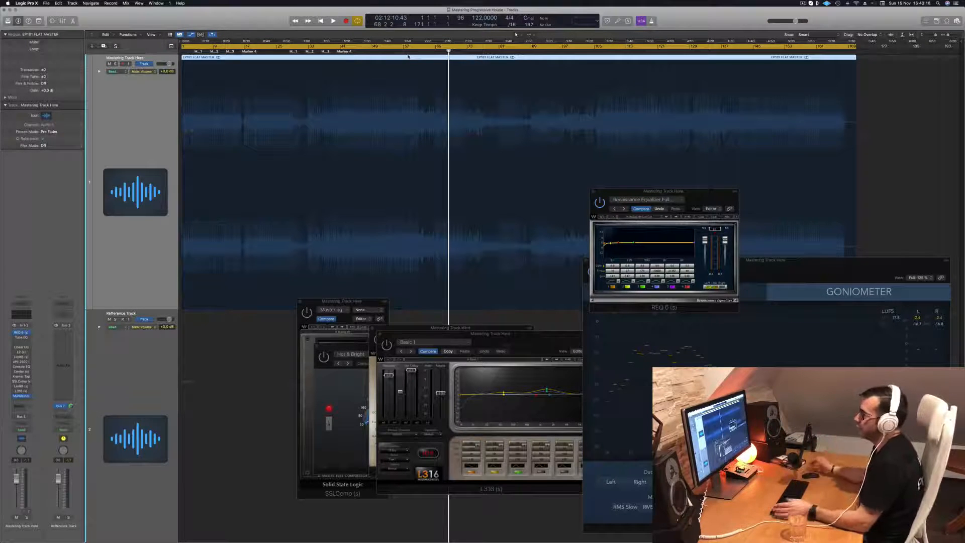
Bring the analyzer forward, replay the track from the beginning, and move the REQ 6 window clear above the analyzer
left_click(879, 261)
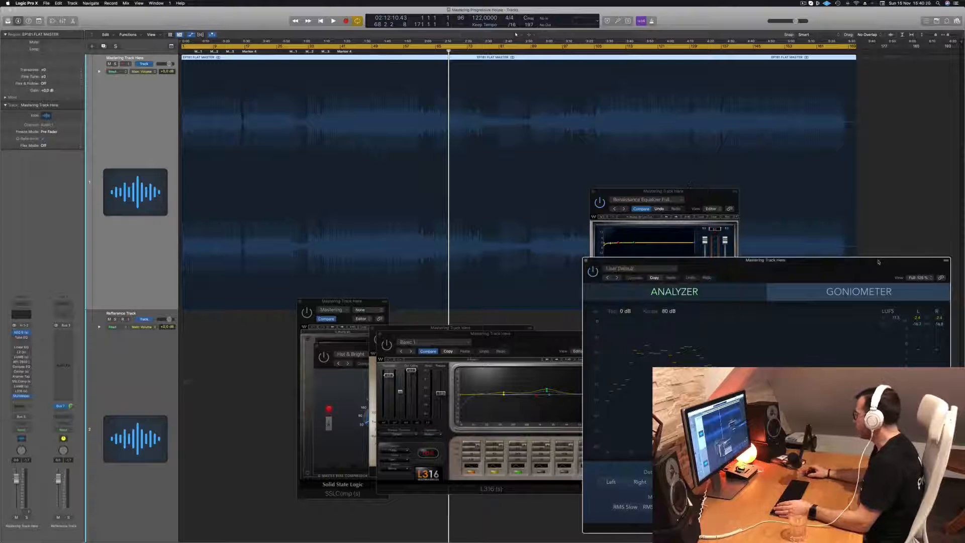
key("Return")
key("space")
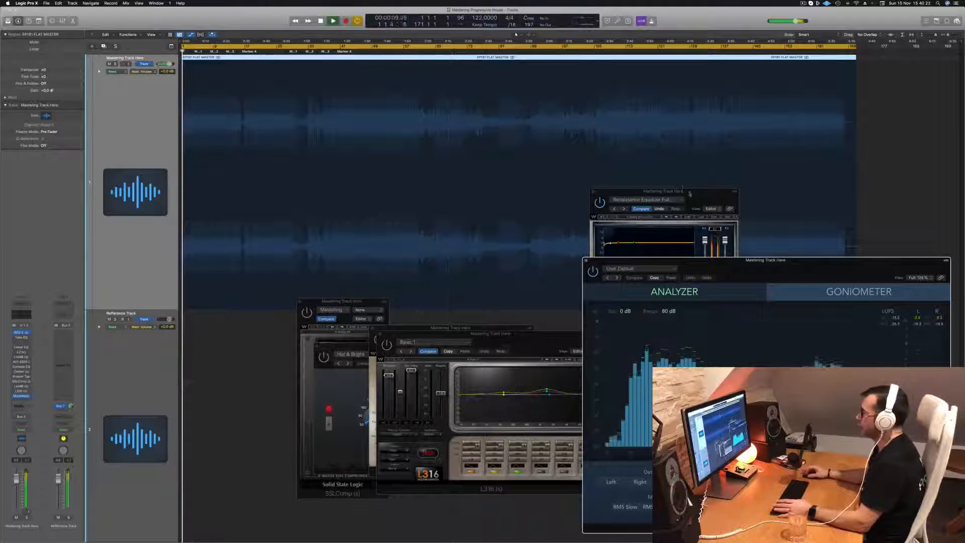
left_click_drag(681, 189, 598, 134)
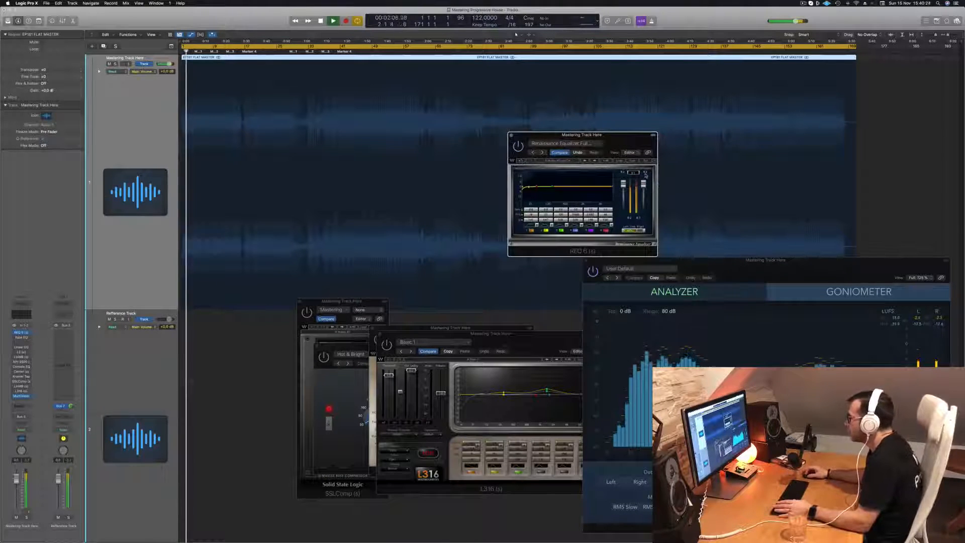
left_click_drag(606, 135, 653, 162)
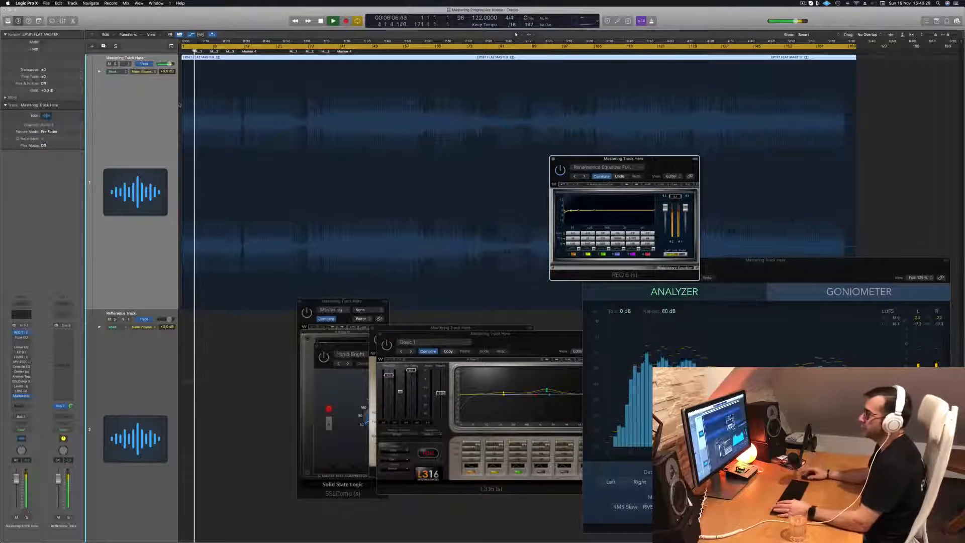
left_click(153, 120)
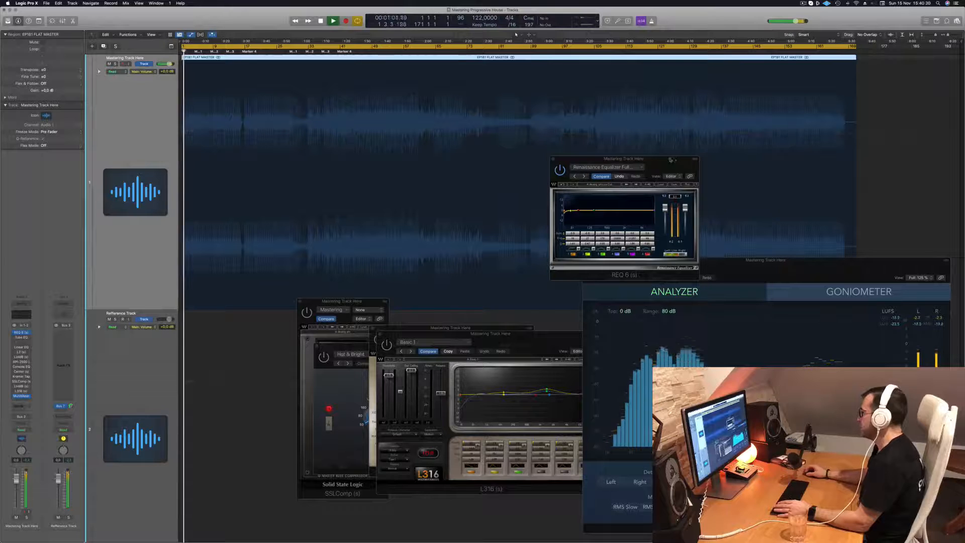
left_click_drag(674, 159, 631, 159)
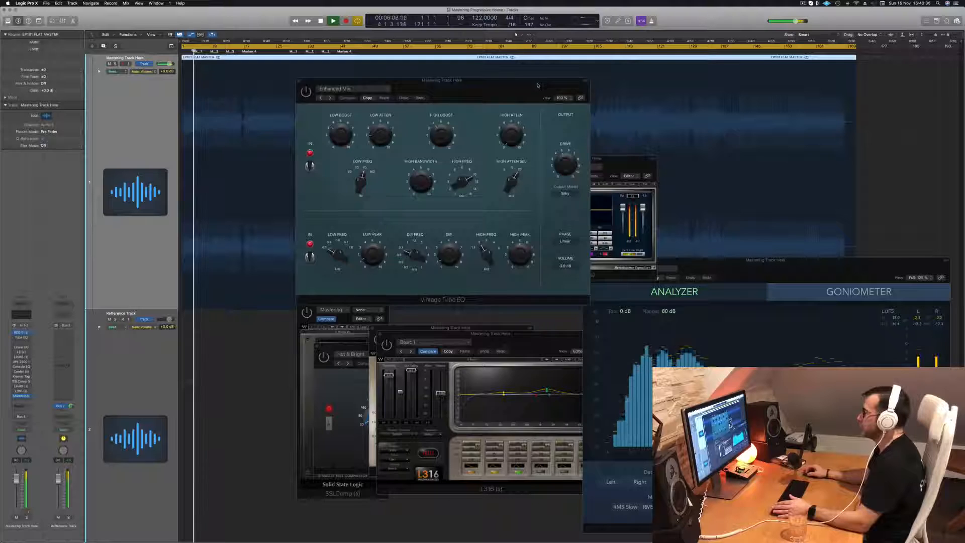
Show the Vintage Tube EQ with the Enhanced Mix preset and position its window just below the REQ 6 controls
left_click_drag(537, 85, 589, 198)
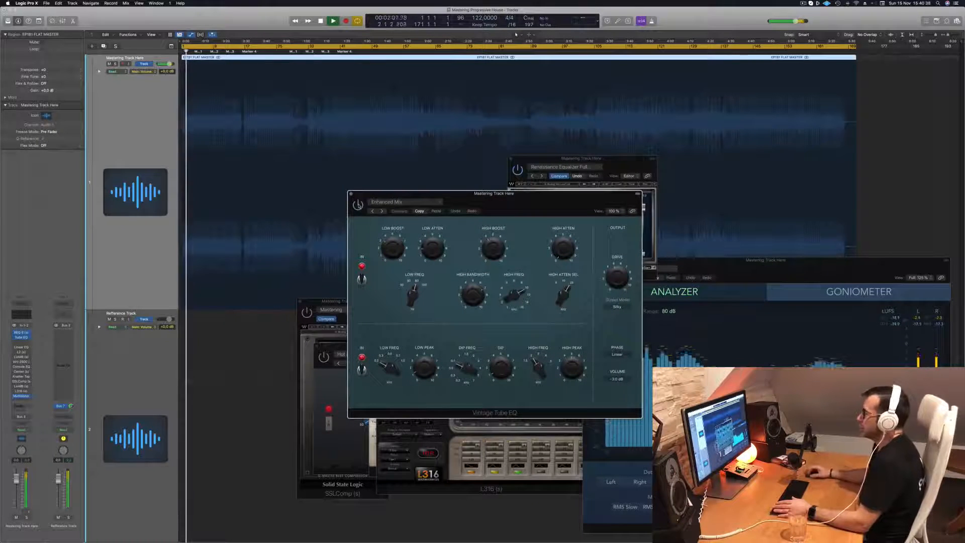
left_click_drag(522, 204, 534, 232)
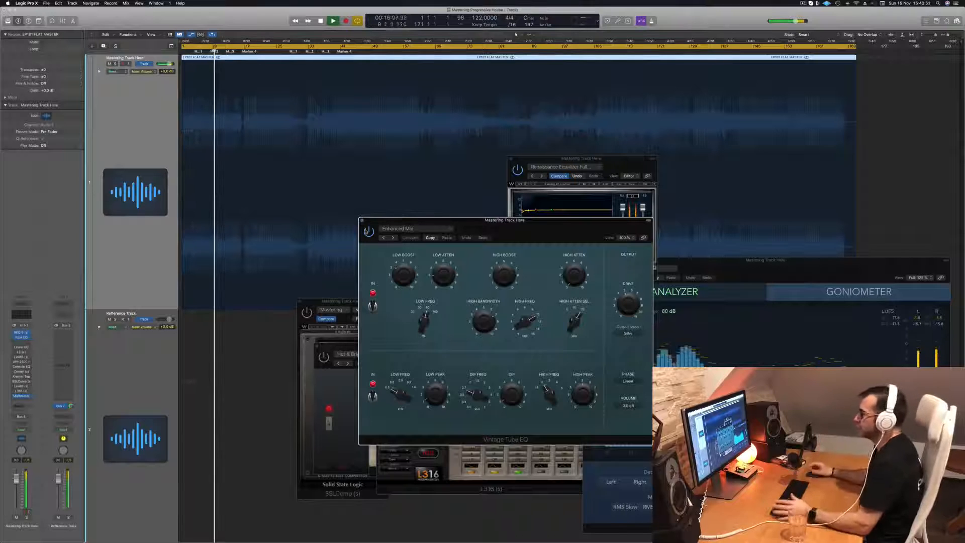
left_click_drag(536, 225, 545, 198)
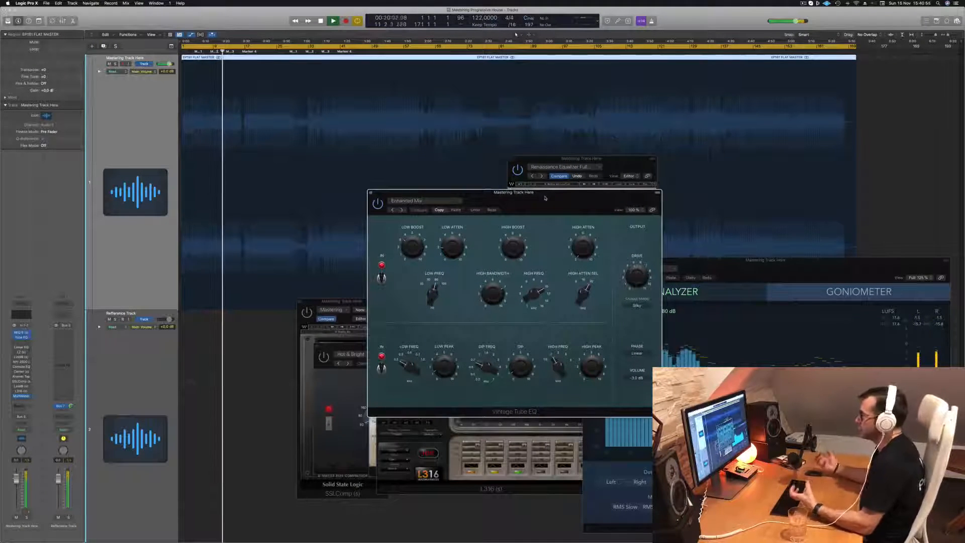
left_click_drag(545, 198, 611, 235)
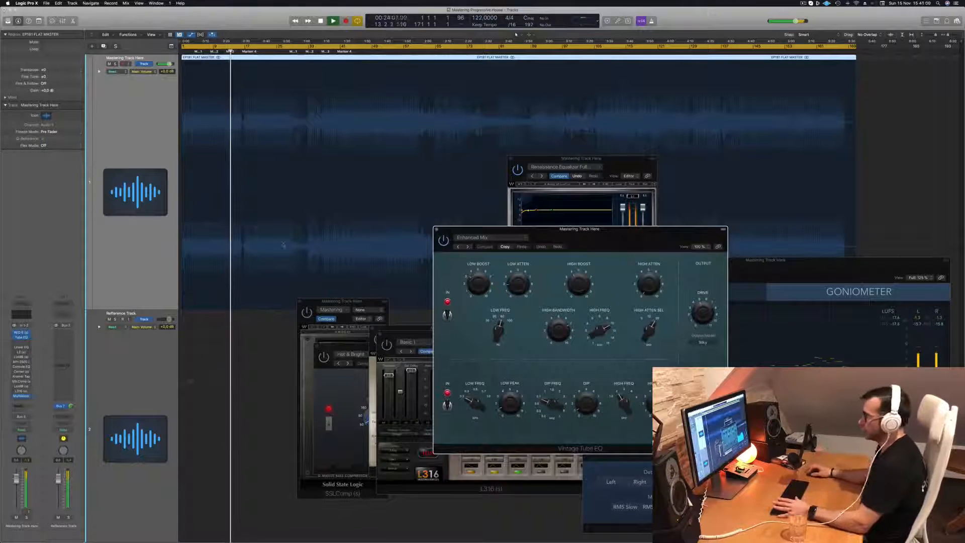
Open the mastering track's Linear Phase EQ and place its window over the SSL compressor and L316 windows
left_click(6, 371)
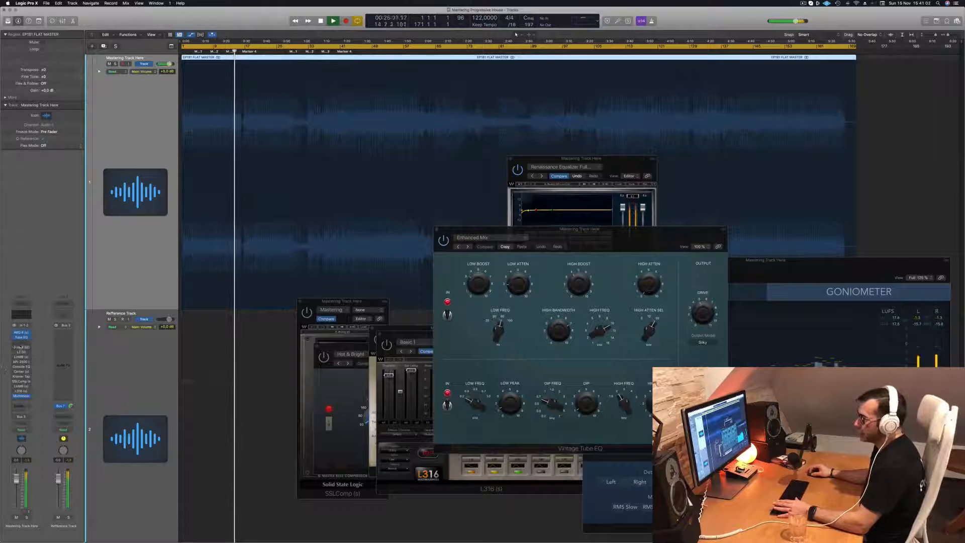
left_click(21, 347)
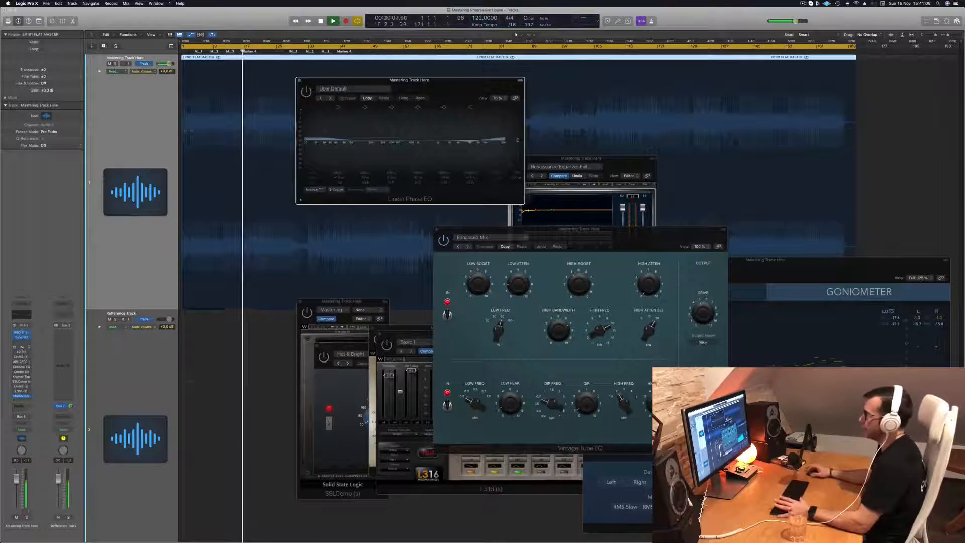
left_click_drag(477, 83, 869, 245)
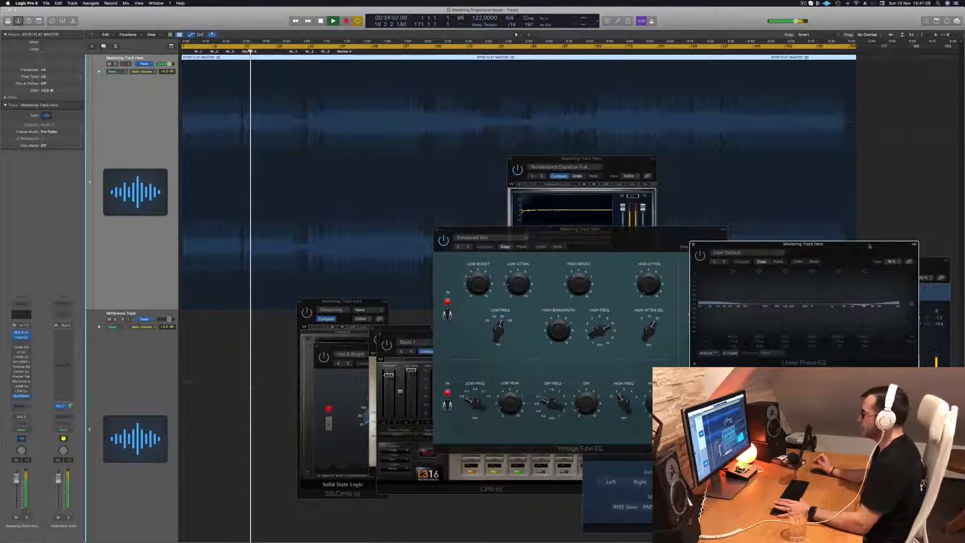
left_click_drag(869, 245, 513, 290)
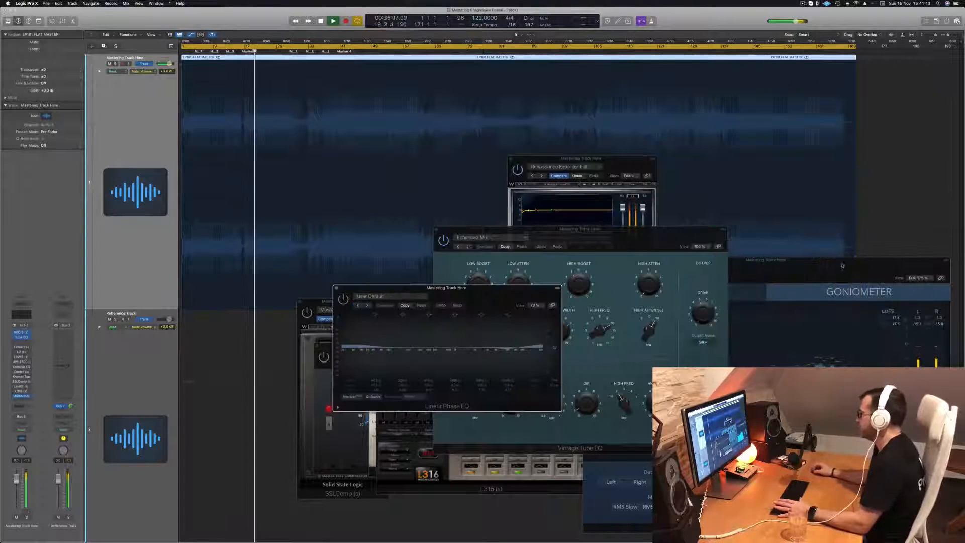
Bring the analyzer to the front to check the spectrum, and return the Vintage Tube EQ window to the front
left_click_drag(841, 266, 847, 258)
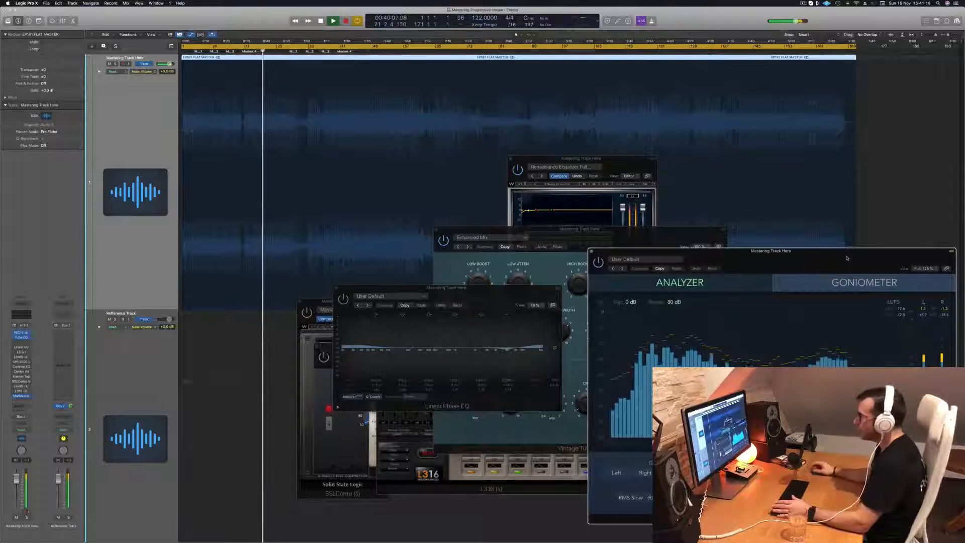
left_click(478, 241)
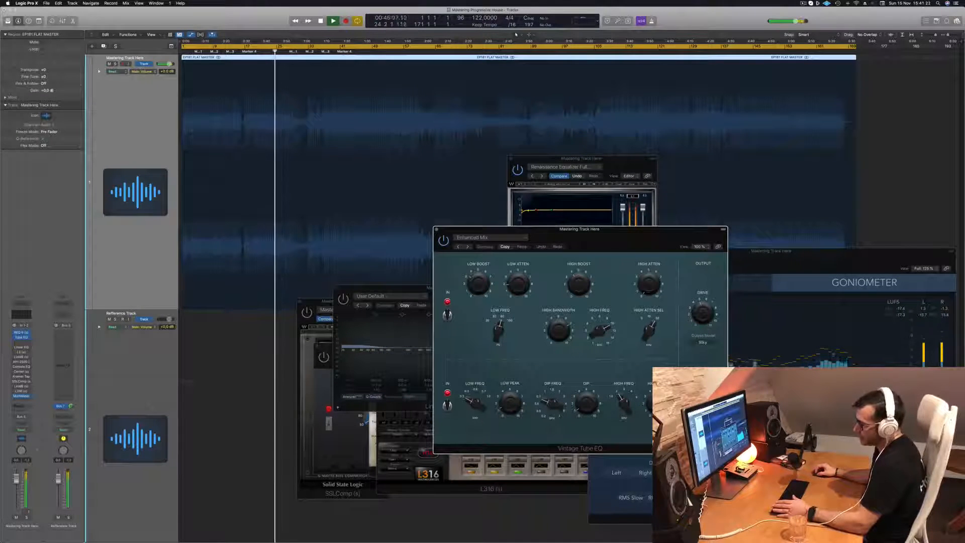
left_click(29, 461)
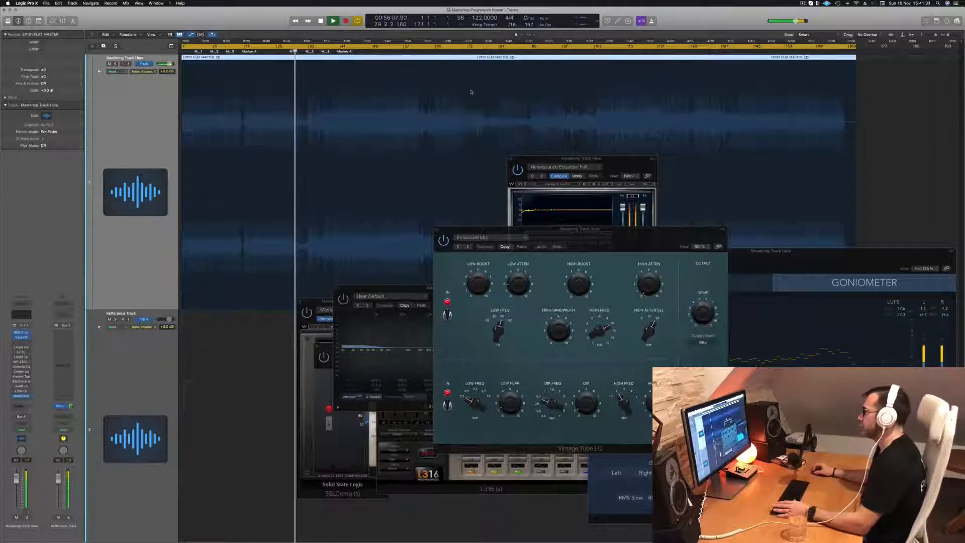
Open the mastering track's L2 Ultramaximizer and move its window over the upper part of the Vintage Tube EQ
left_click(21, 352)
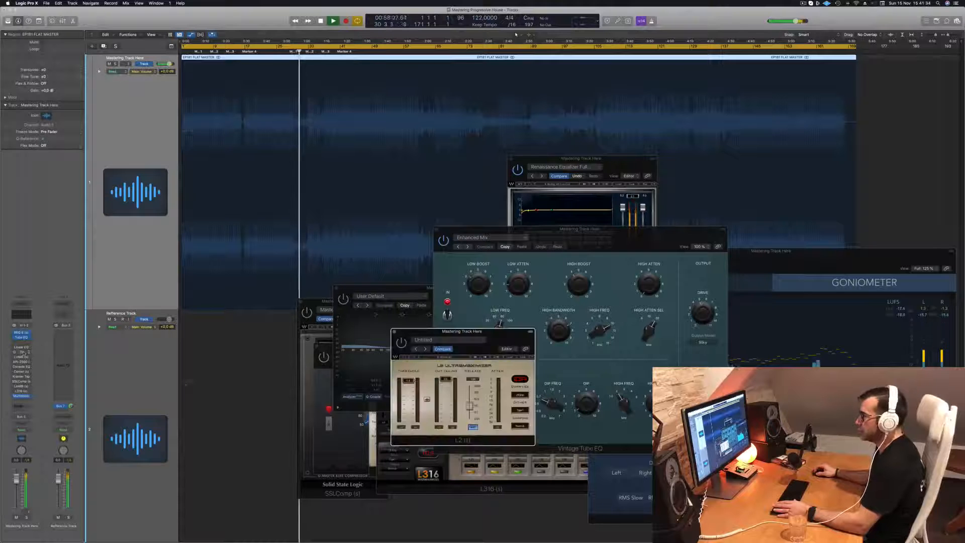
left_click_drag(465, 293, 467, 247)
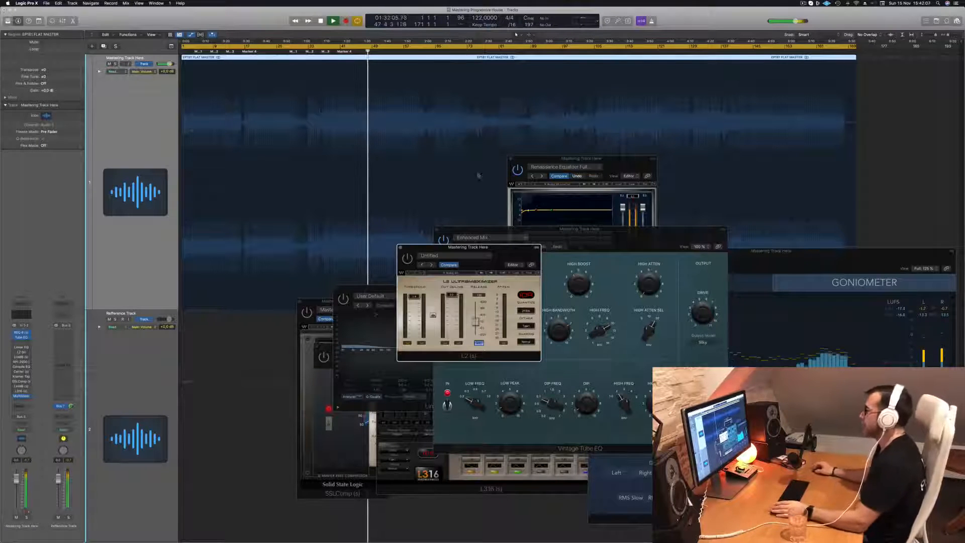
left_click_drag(499, 251, 485, 102)
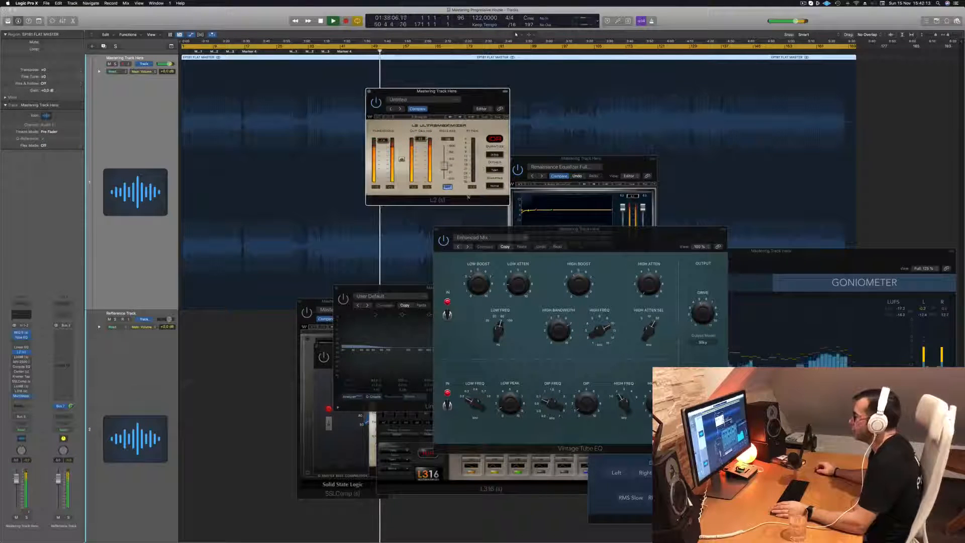
left_click_drag(445, 92, 491, 127)
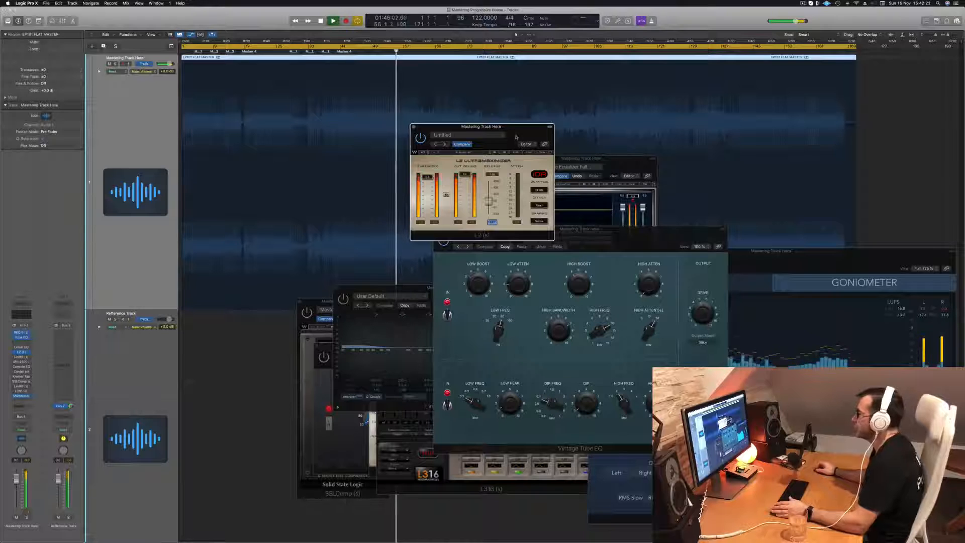
left_click_drag(516, 138, 680, 222)
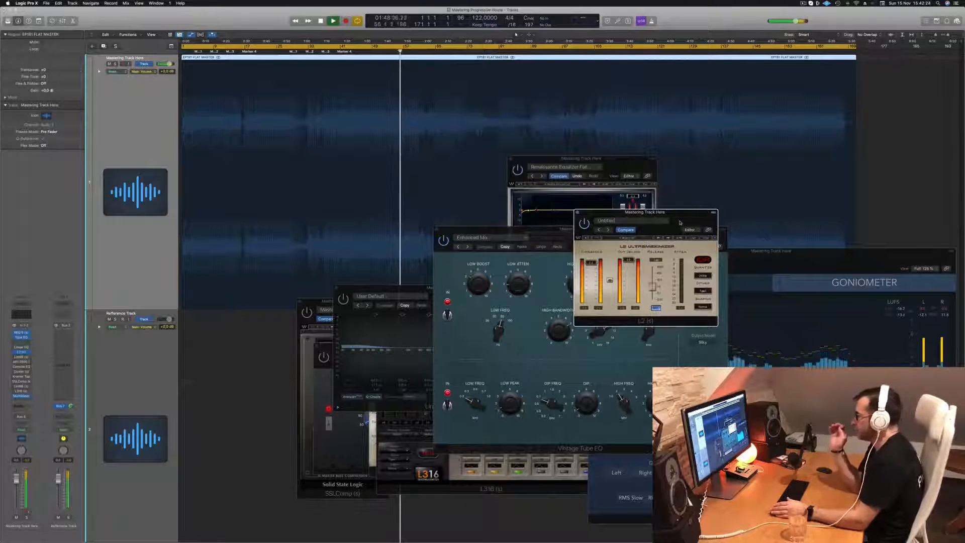
Move the REQ 6 window above the goniometer and place the L2 Ultramaximizer window directly beside it
left_click_drag(655, 157, 871, 172)
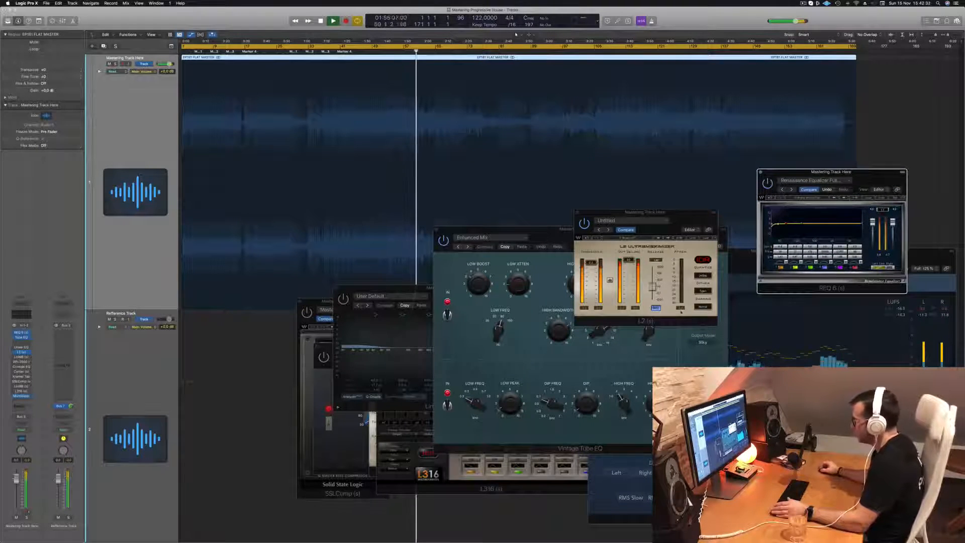
left_click(671, 212)
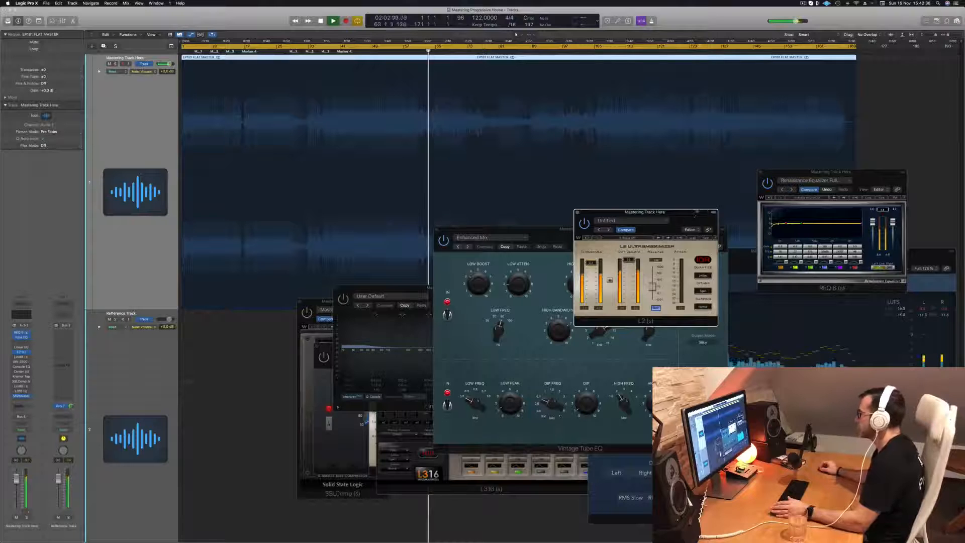
left_click_drag(693, 214, 732, 175)
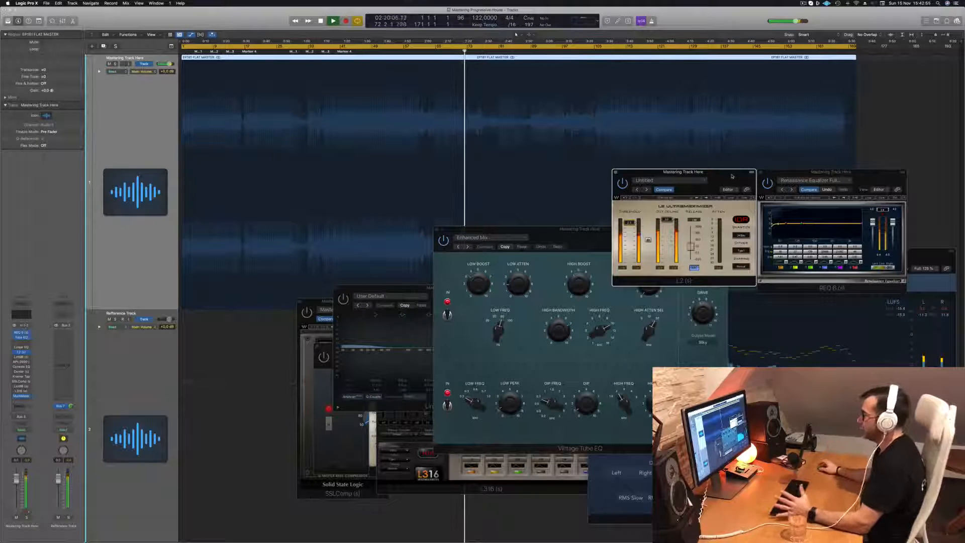
mouse_move(732, 176)
left_mouse_down()
mouse_move(707, 176)
mouse_move(718, 174)
left_mouse_up()
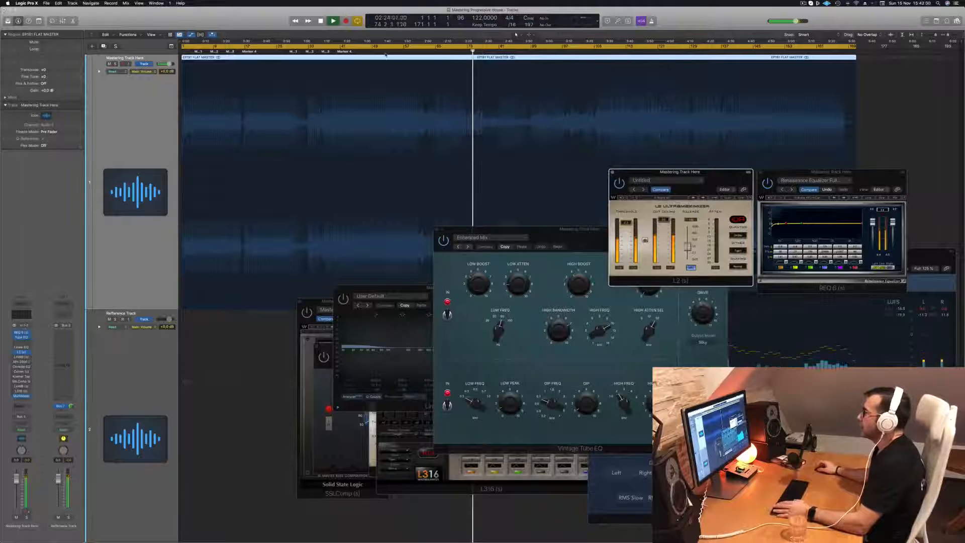
Stop playback, move the cycle region's start to bar 43, and play the track from there
left_click(598, 48)
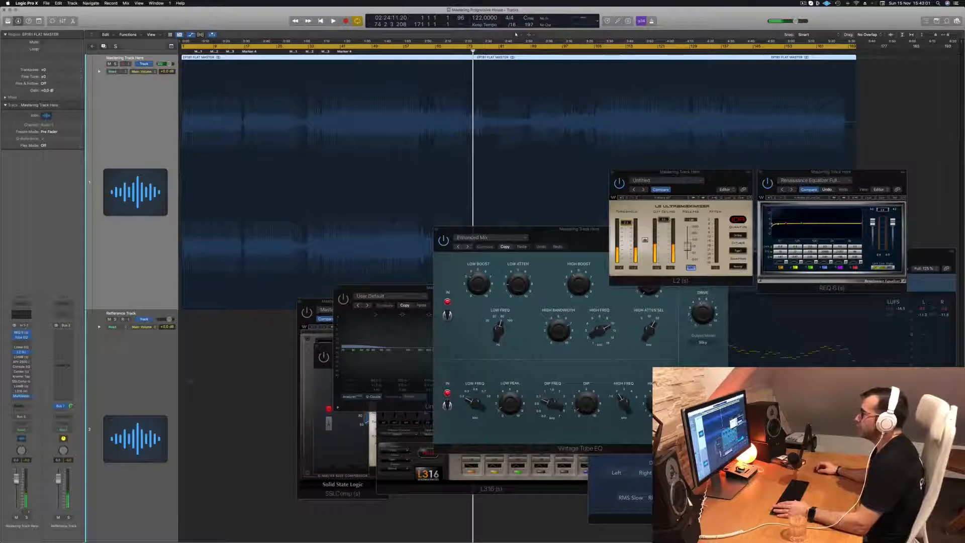
left_click_drag(182, 46, 347, 42)
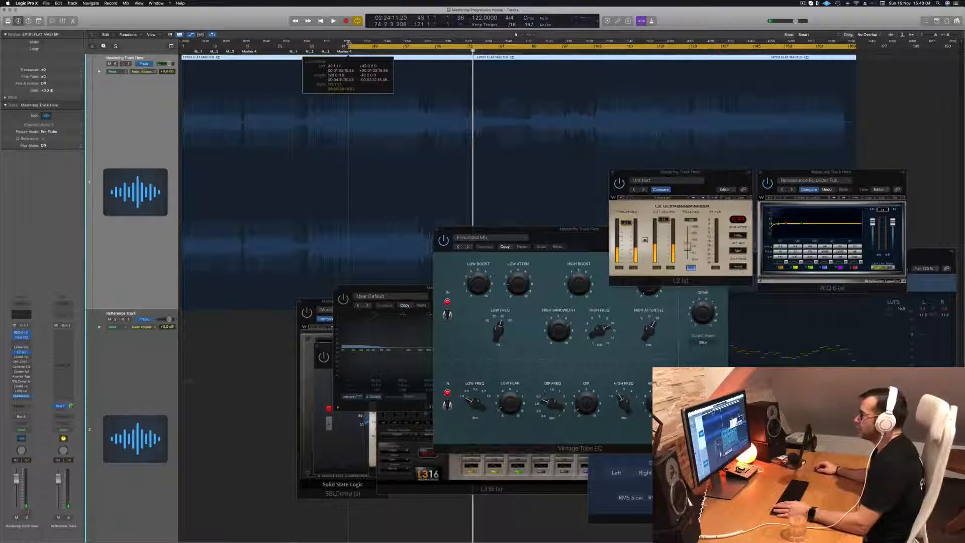
key("space")
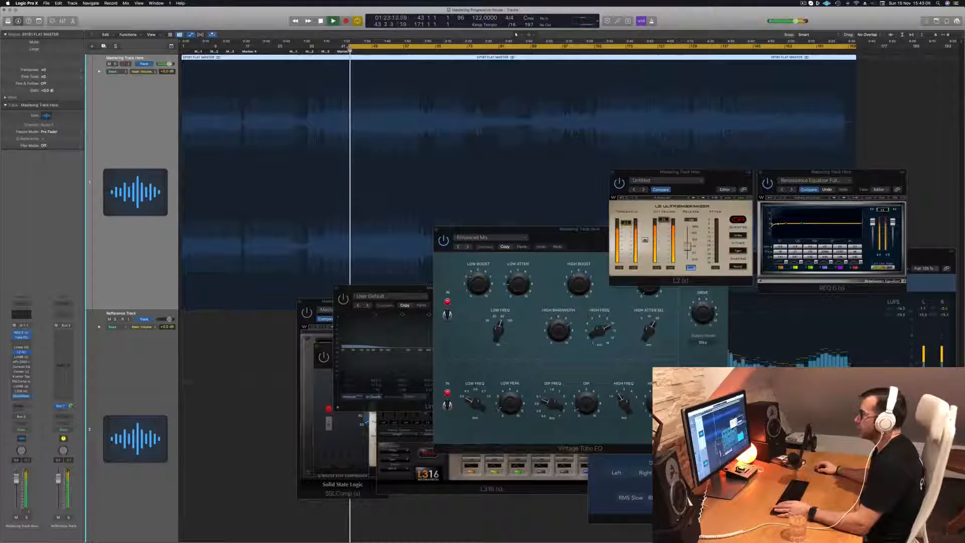
key("space")
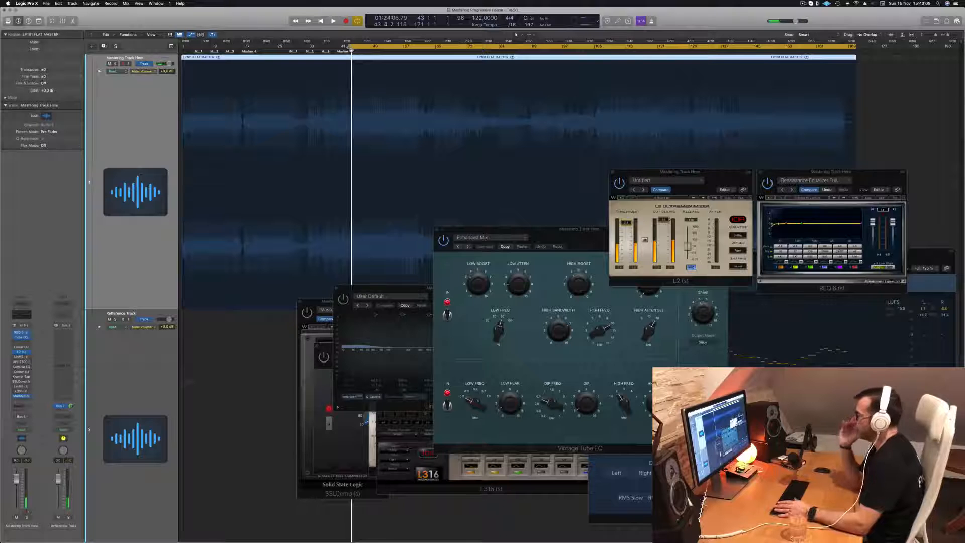
key("space")
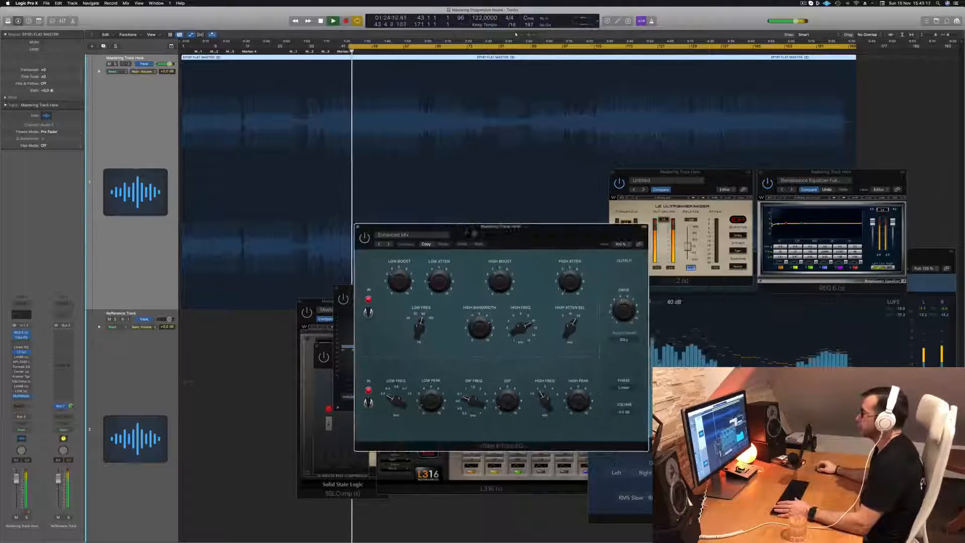
Move the Vintage Tube EQ window over the SSL compressor and L316, and open the mastering track's LinMB multiband beside the L2 Ultramaximizer
left_click_drag(473, 232, 422, 243)
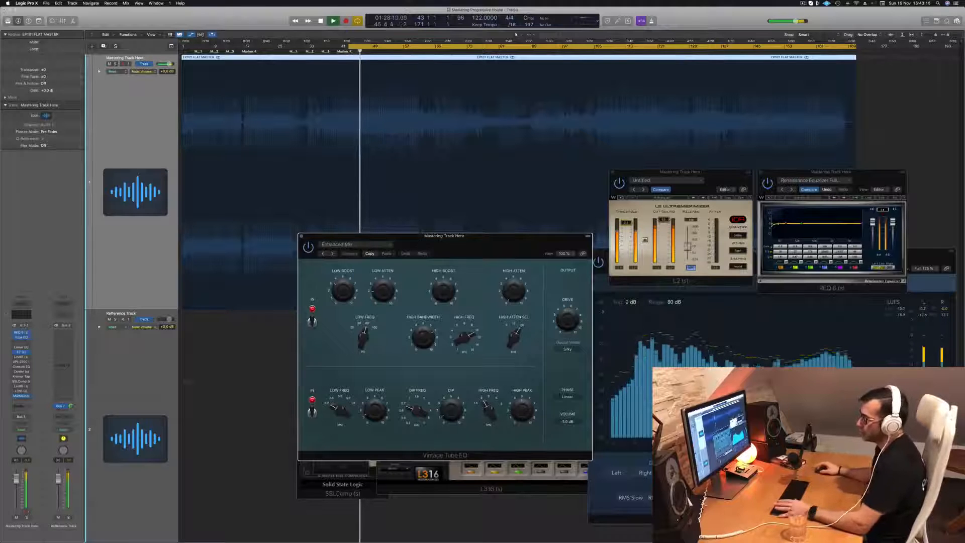
left_click(21, 356)
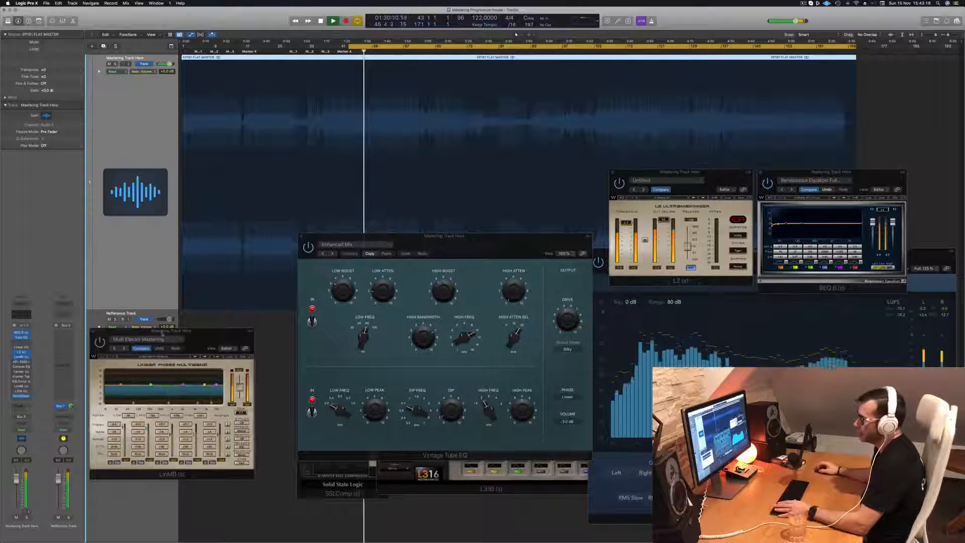
left_click_drag(192, 327, 551, 177)
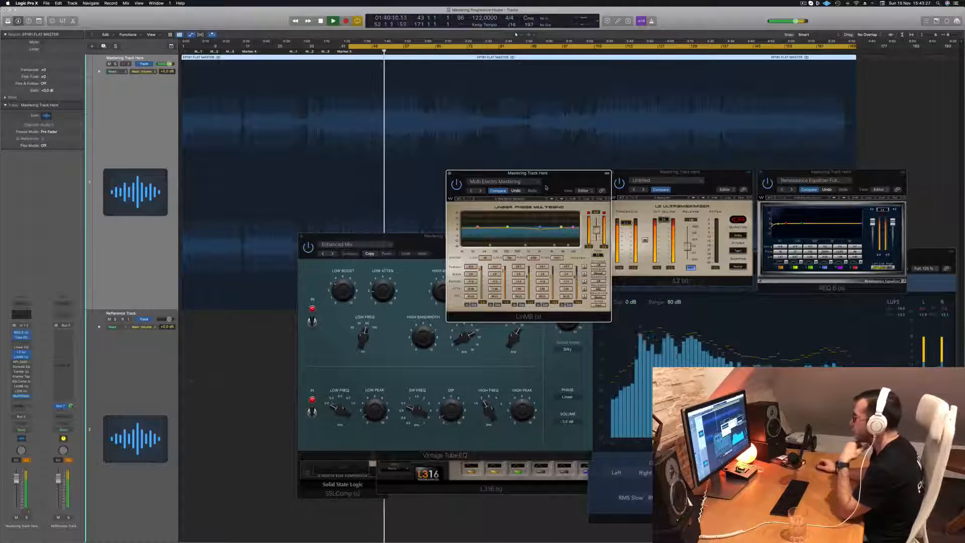
left_click_drag(546, 188, 544, 195)
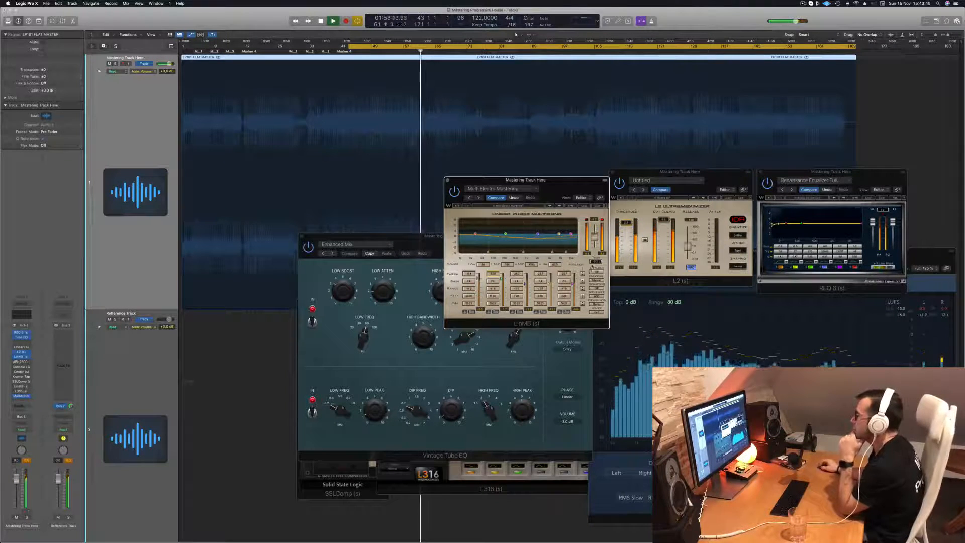
Replay the loop from its start to audition the Linear Phase Multiband, keeping its window next to the L2 Ultramaximizer
key("space")
key("space")
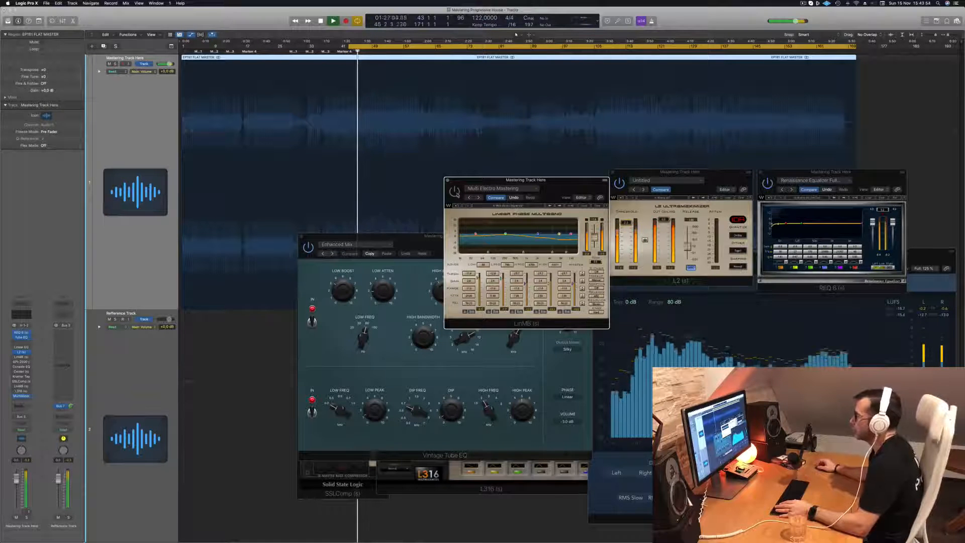
left_click_drag(555, 183, 553, 183)
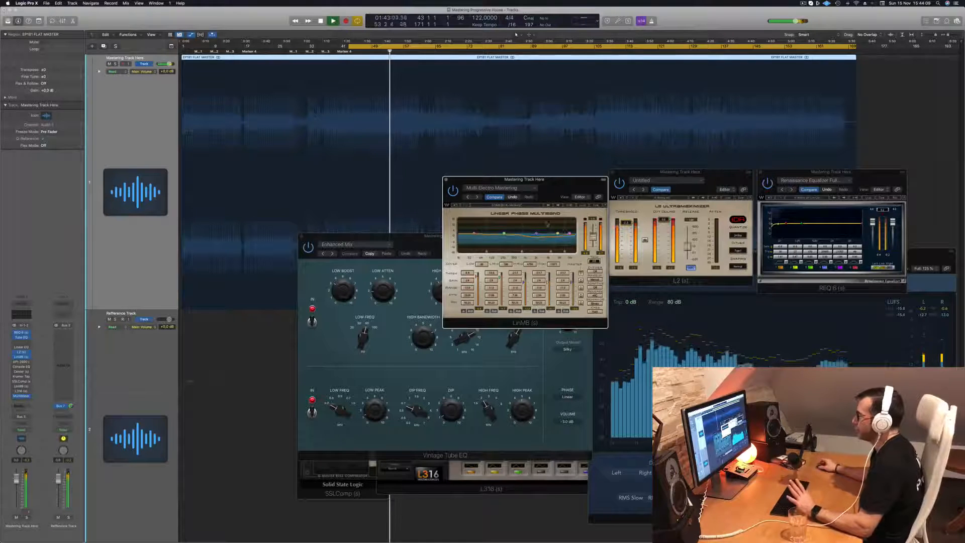
left_click_drag(522, 180, 560, 182)
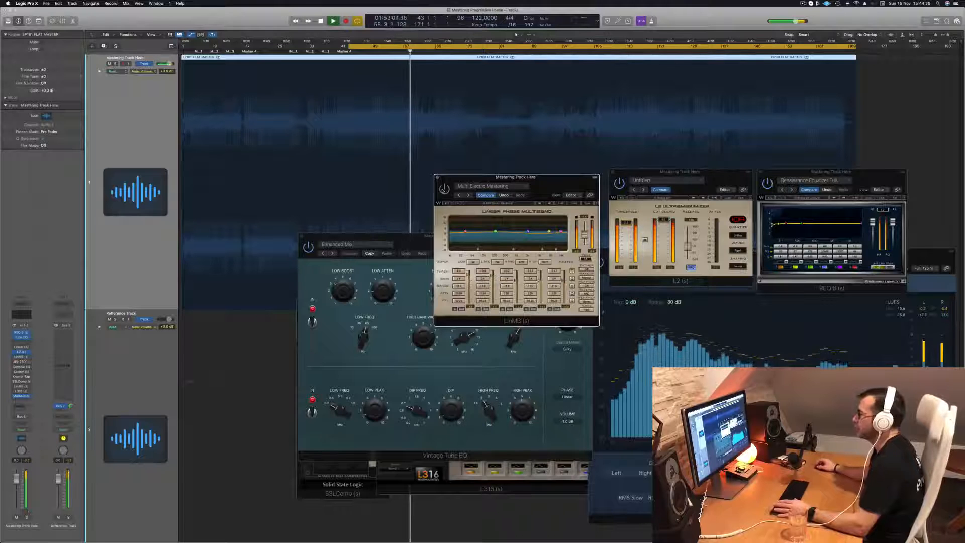
key("Return")
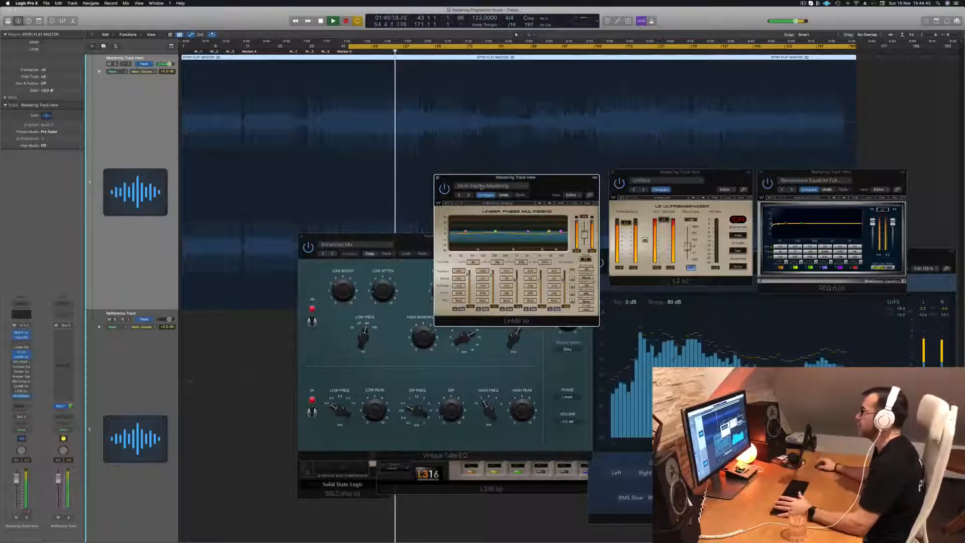
left_click_drag(558, 184, 562, 180)
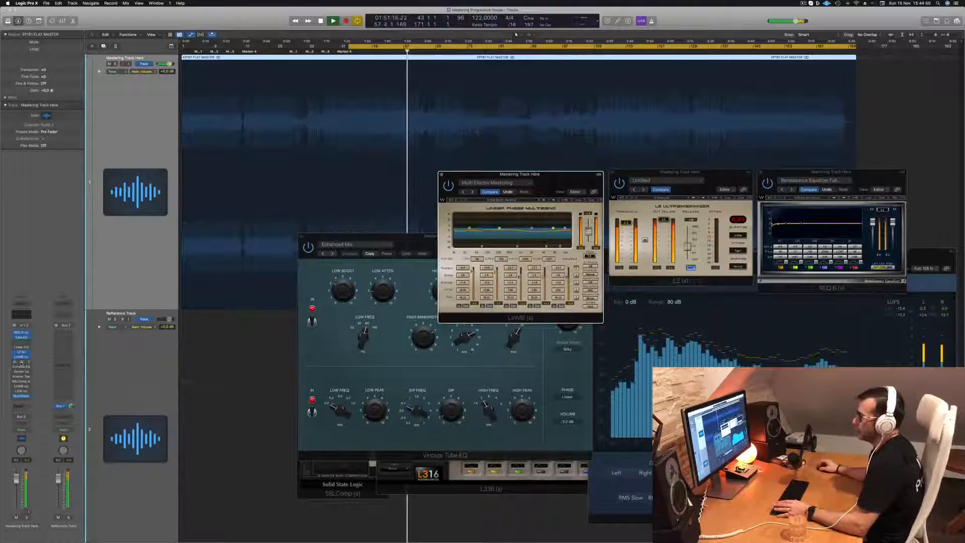
Open the API-2500 compressor over the Vintage Tube EQ, shift the multiband window over the L2, and replay the loop from its start
left_click(22, 362)
left_click_drag(435, 85, 357, 180)
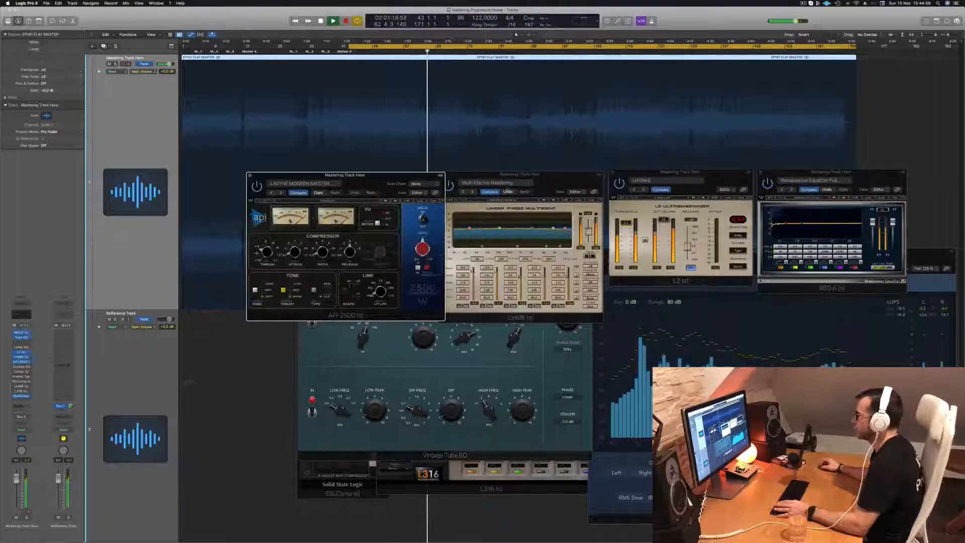
left_click_drag(508, 175, 704, 188)
left_click_drag(368, 179, 503, 185)
key("space")
key("space")
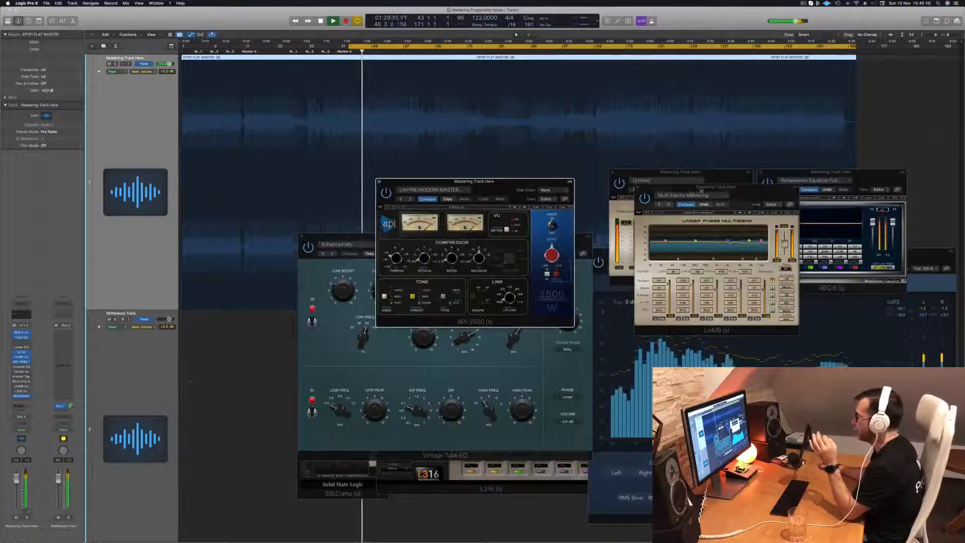
Line up the Linear Phase Multiband window beside the L2 Ultramaximizer and the API-2500 window beside the multiband
left_click_drag(704, 187, 556, 251)
left_click_drag(505, 183, 413, 197)
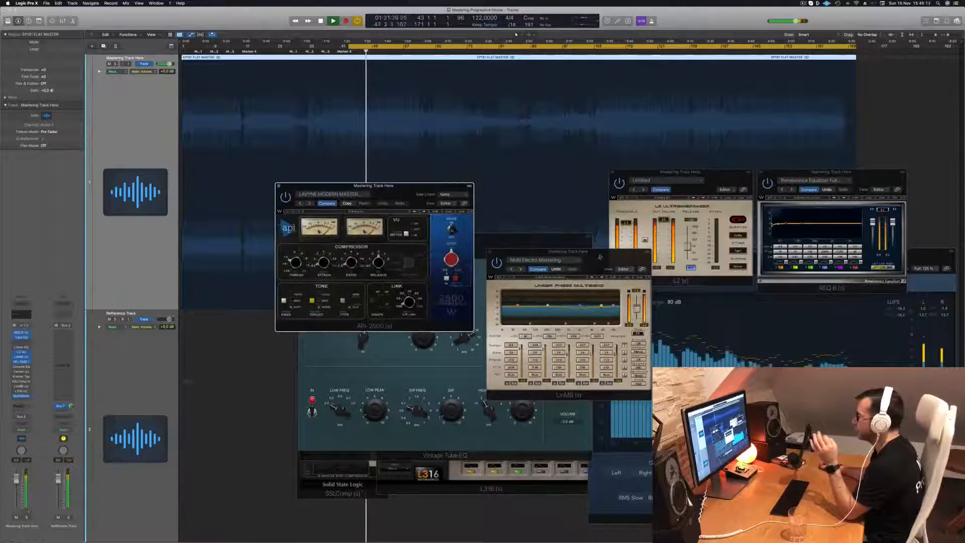
left_click_drag(600, 257, 564, 178)
left_click_drag(392, 184, 374, 174)
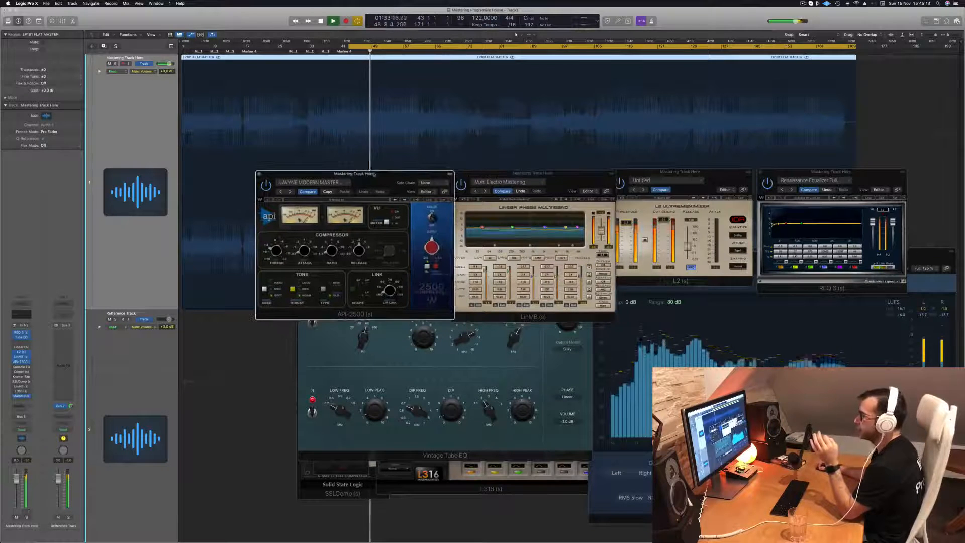
Open the Vintage Console EQ, place its window over the lower part of the L2, and move the multiband window over the API-2500
left_click(21, 368)
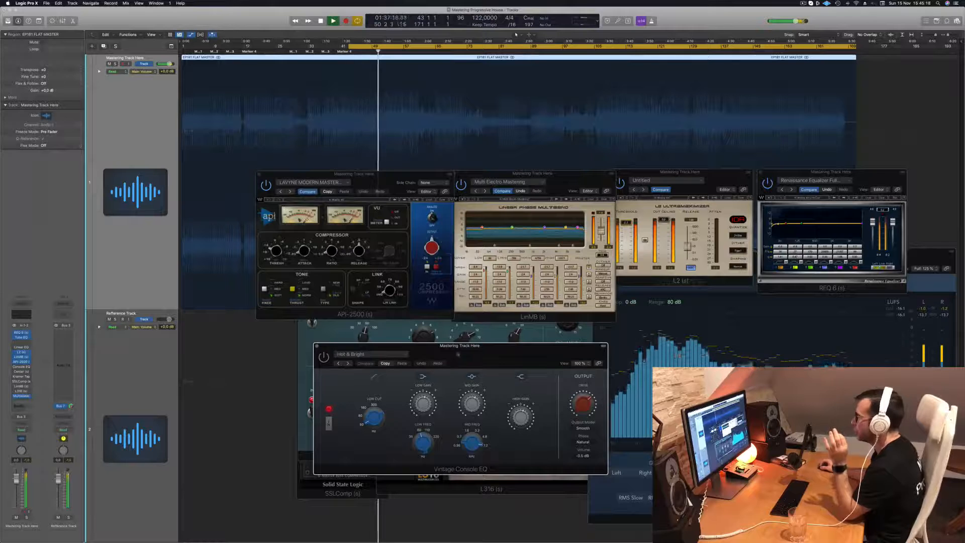
left_click_drag(458, 350, 728, 247)
left_click_drag(564, 179, 465, 201)
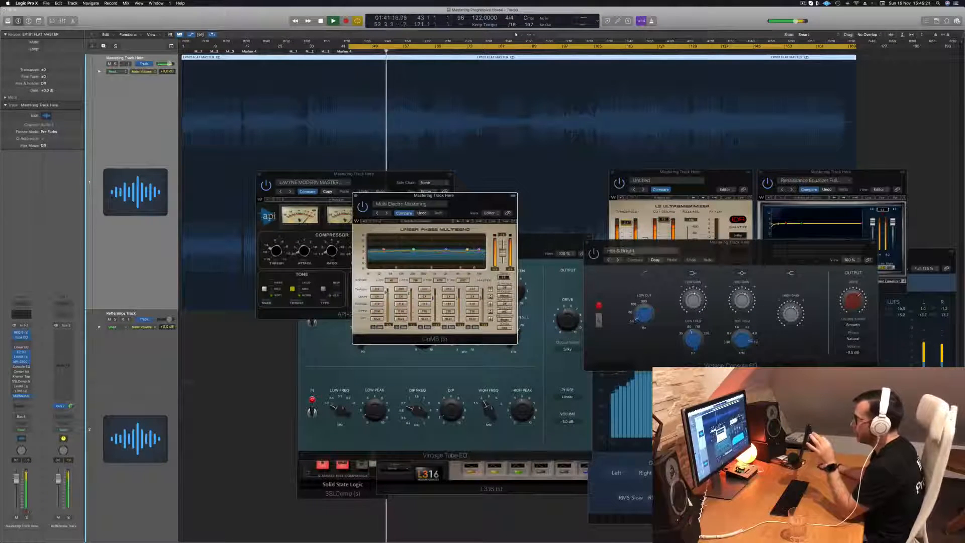
left_click_drag(735, 249, 718, 250)
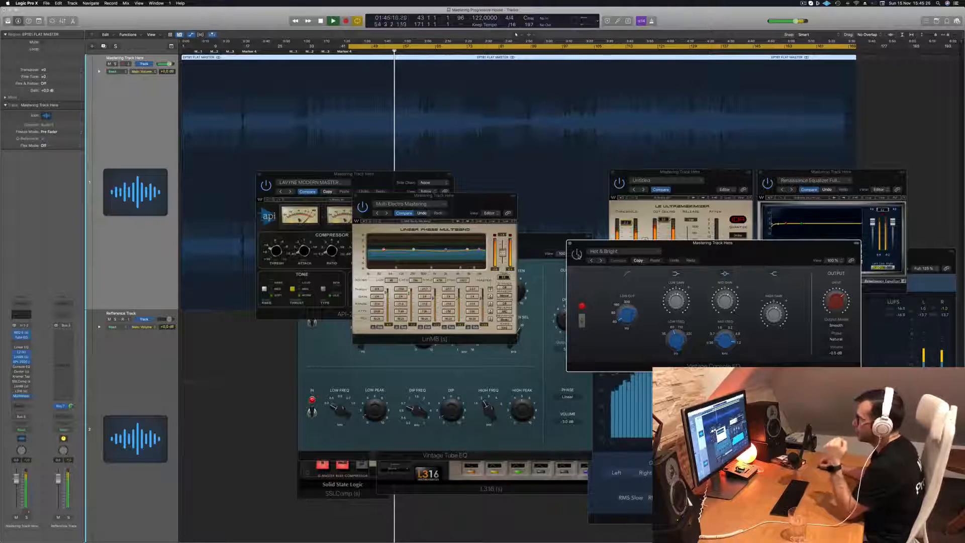
left_click_drag(773, 251, 719, 219)
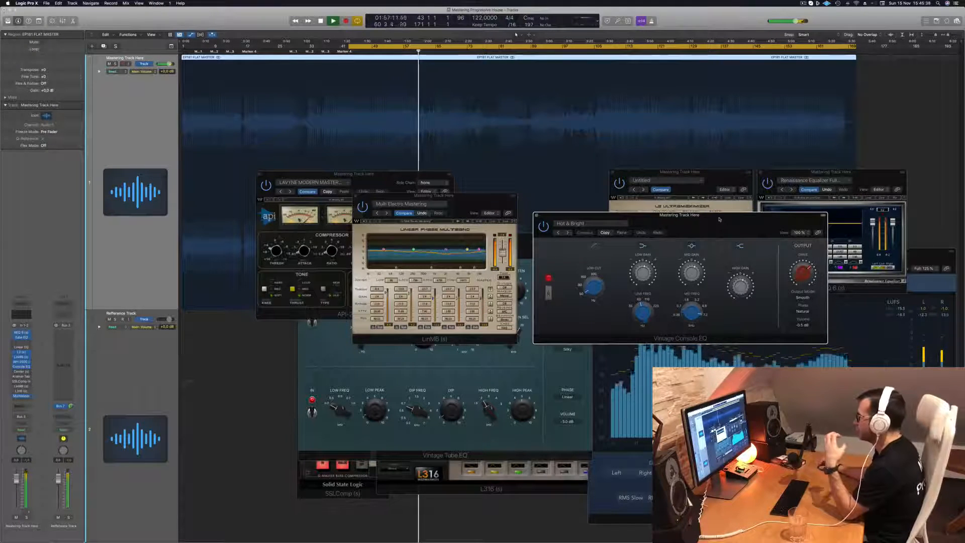
left_click_drag(714, 226, 694, 240)
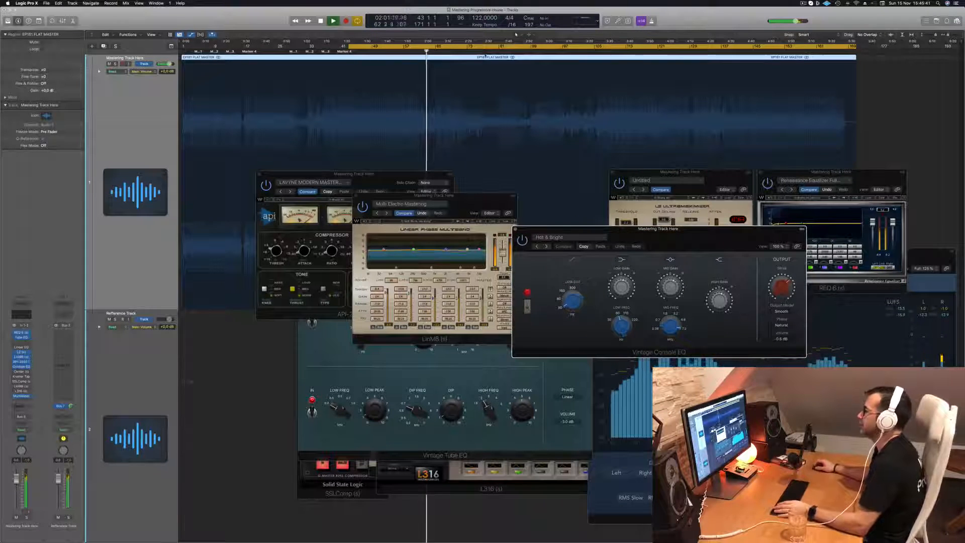
Replay the loop from its start to audition the Vintage Console EQ
key("space")
key("space")
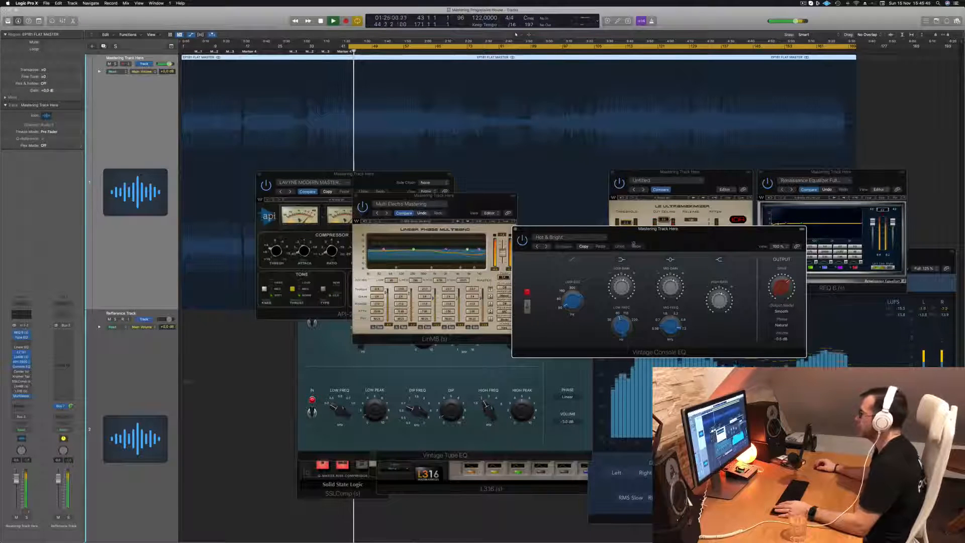
left_click_drag(668, 237, 676, 237)
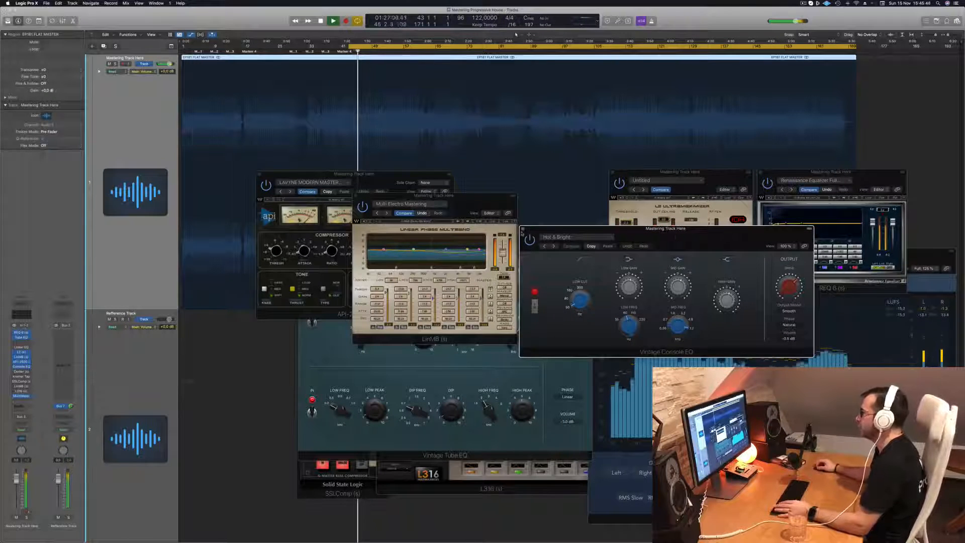
Close the Vintage Console EQ, and move the multiband window below the REQ 6 and the API-2500 window below the L2
left_click(523, 229)
left_click_drag(476, 206, 870, 307)
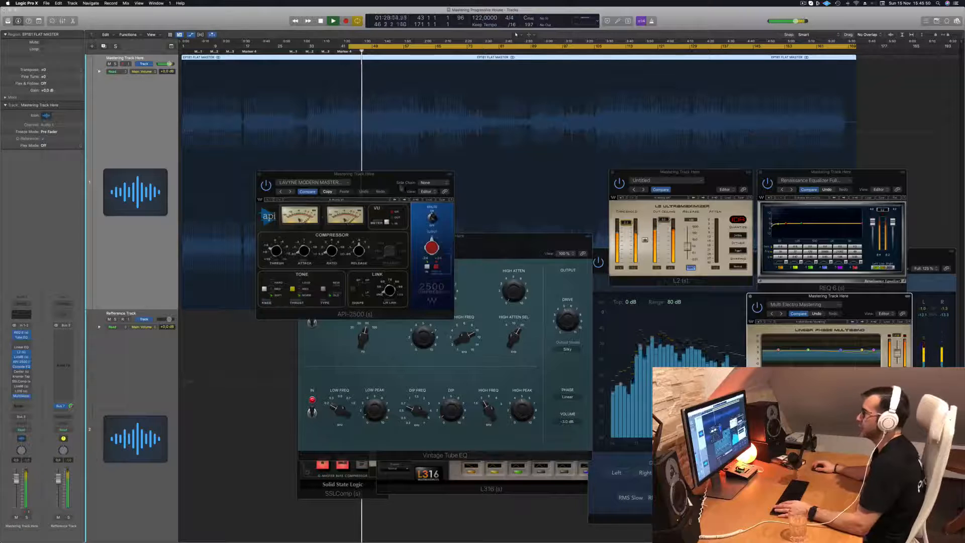
left_click_drag(401, 183, 614, 280)
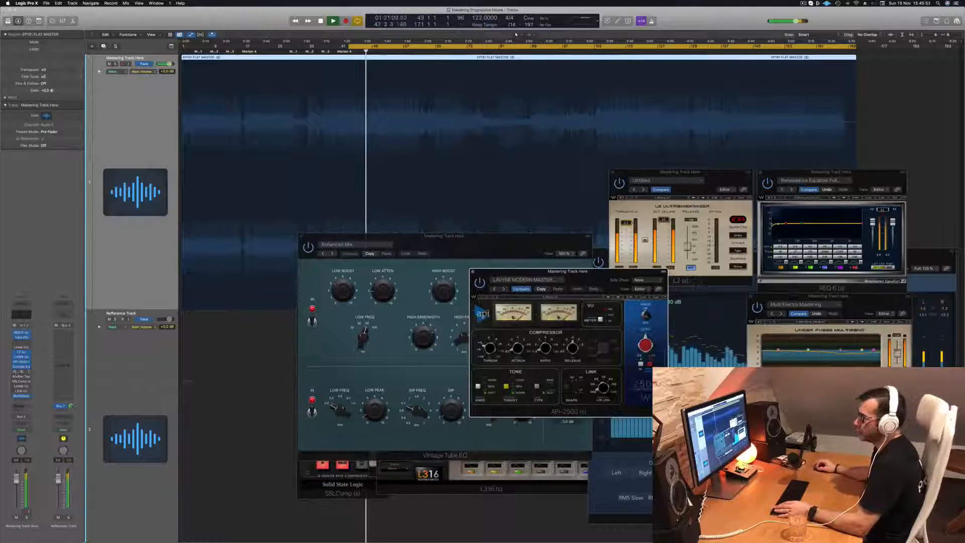
Open the mastering track's Center plugin over the L2 and API-2500 windows, and fine-tune its Sides fader and Master knob
left_click(21, 372)
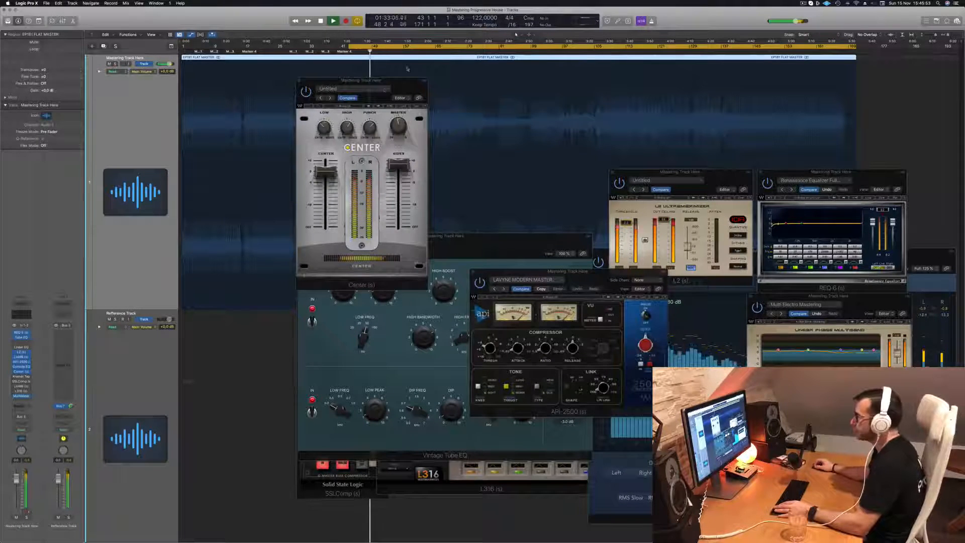
left_click_drag(402, 80, 595, 124)
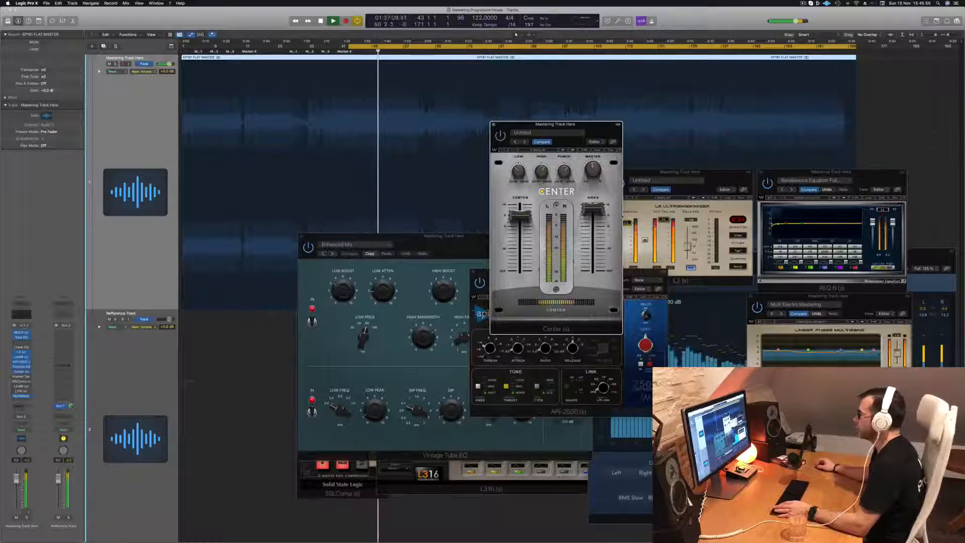
left_click_drag(593, 208, 593, 214)
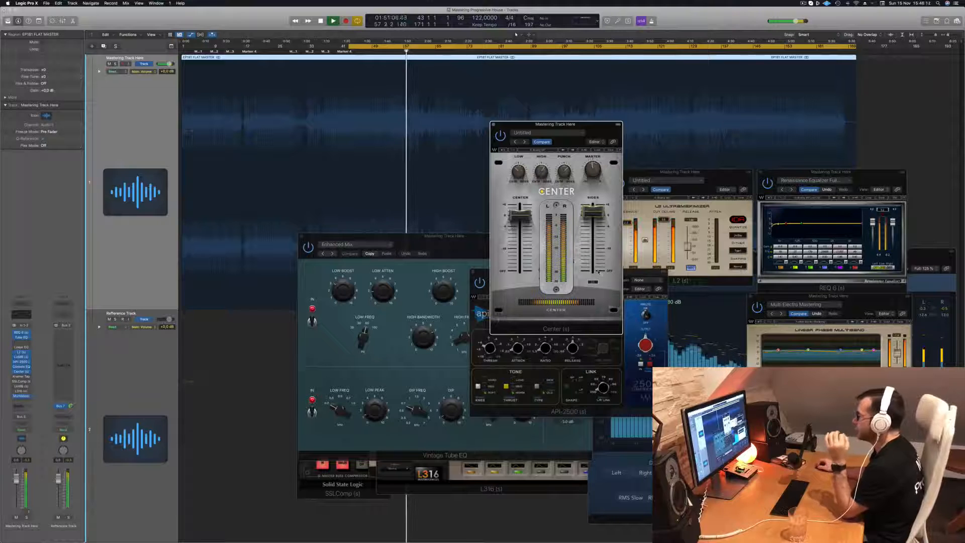
left_click_drag(596, 175, 595, 173)
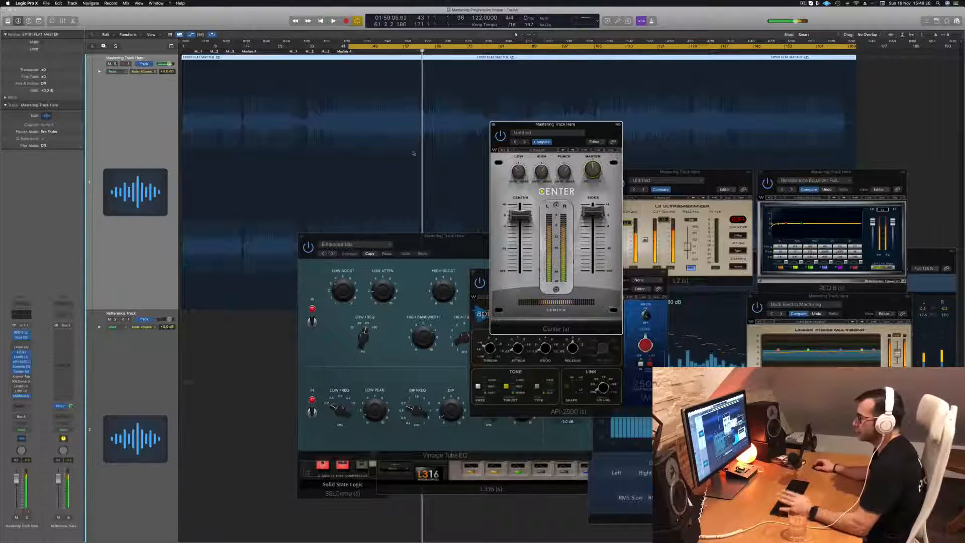
Replay the loop from its start to audition the Center plugin, shift its window over the L2, and close it
key("alt+comma")
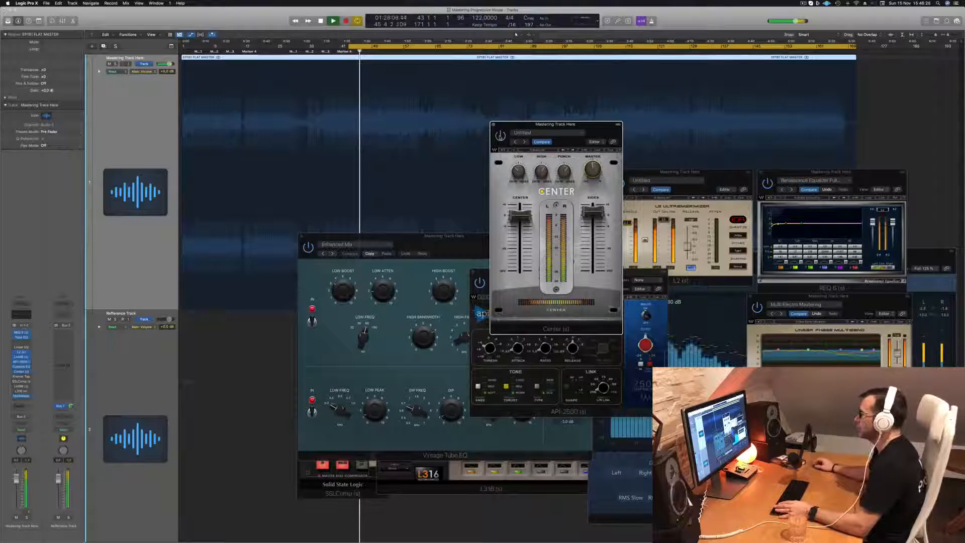
left_click_drag(604, 129, 673, 136)
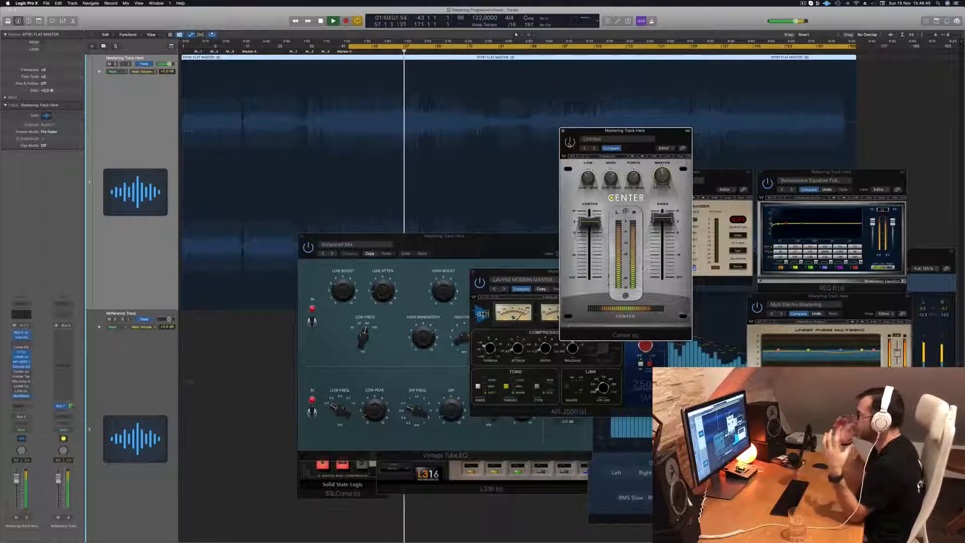
left_click_drag(681, 136, 669, 136)
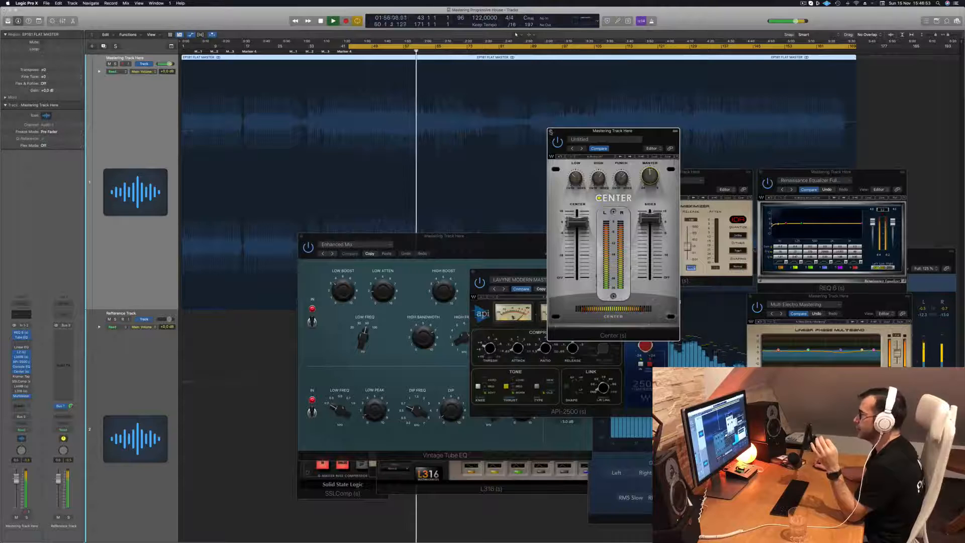
key("super+w")
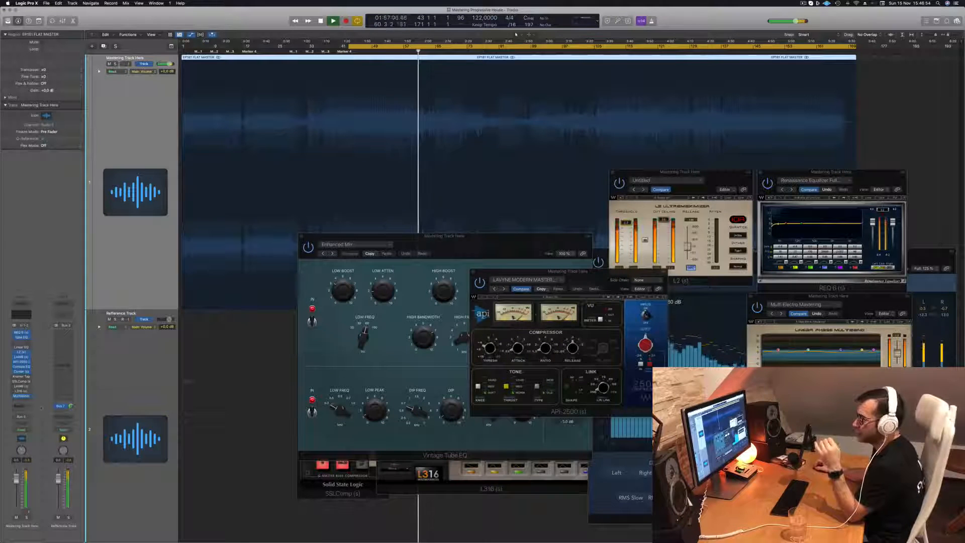
Open and close the Kramer Tape plugin, and reopen SSLComp in front with its window moved above the Vintage Tube EQ and API-2500
left_click(22, 376)
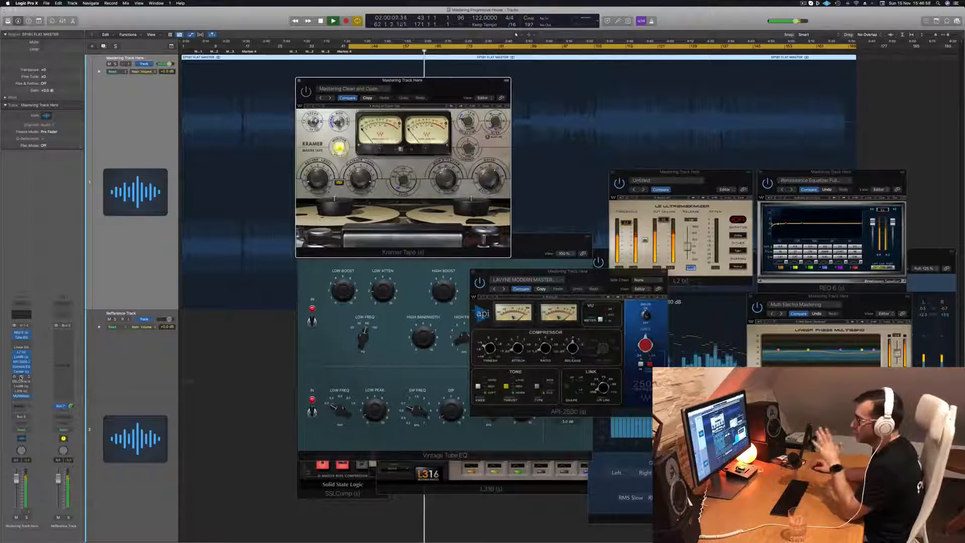
left_click(21, 377)
left_click(21, 381)
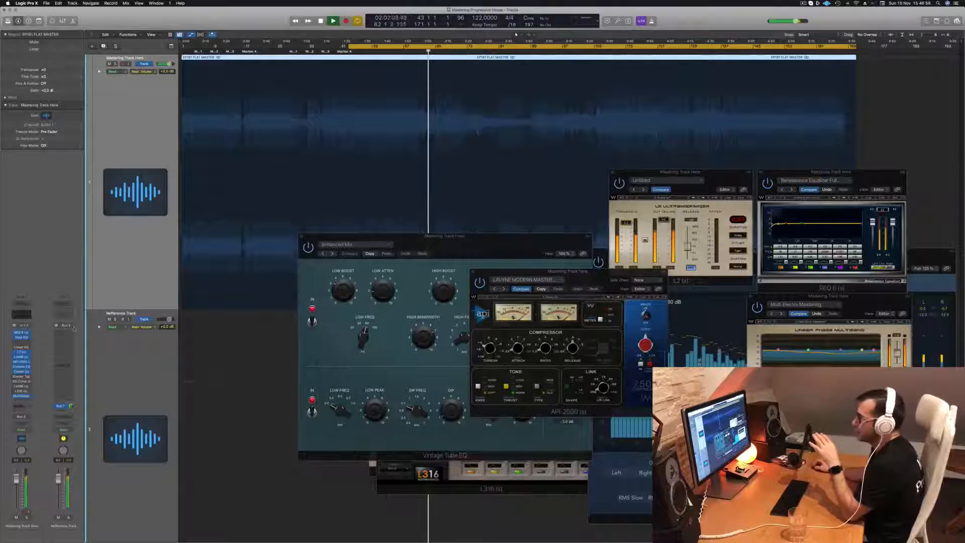
left_click(21, 381)
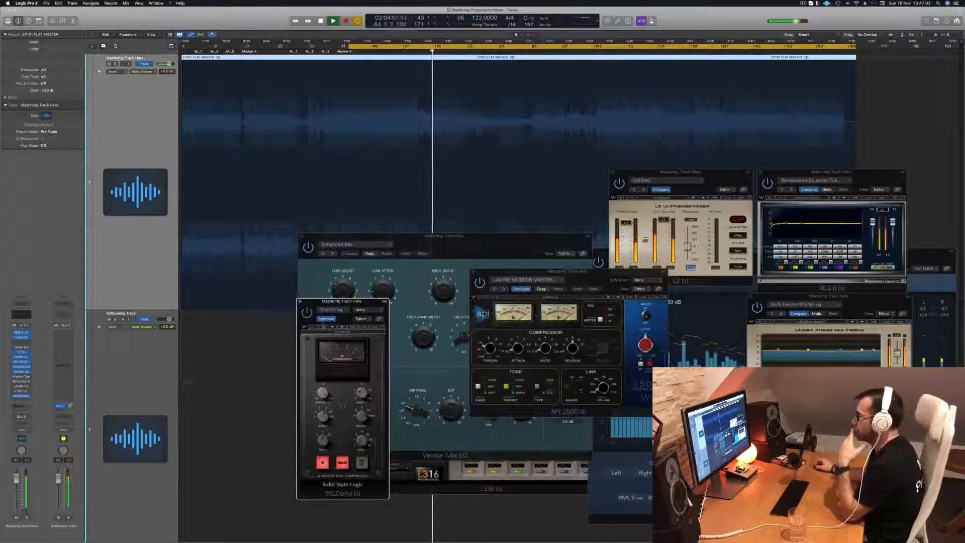
left_click_drag(352, 301, 482, 146)
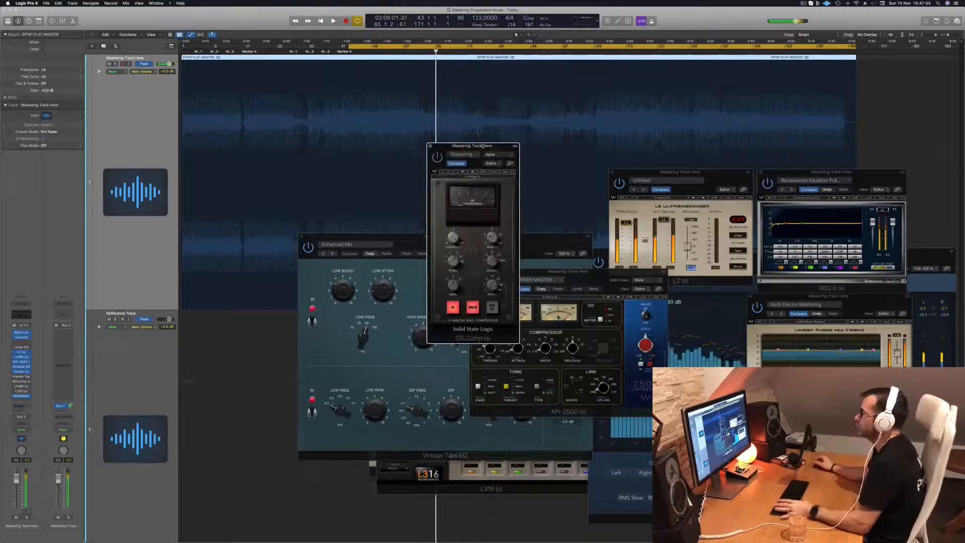
Replay the loop from its start to audition SSLComp, shifting its window slightly
key("space")
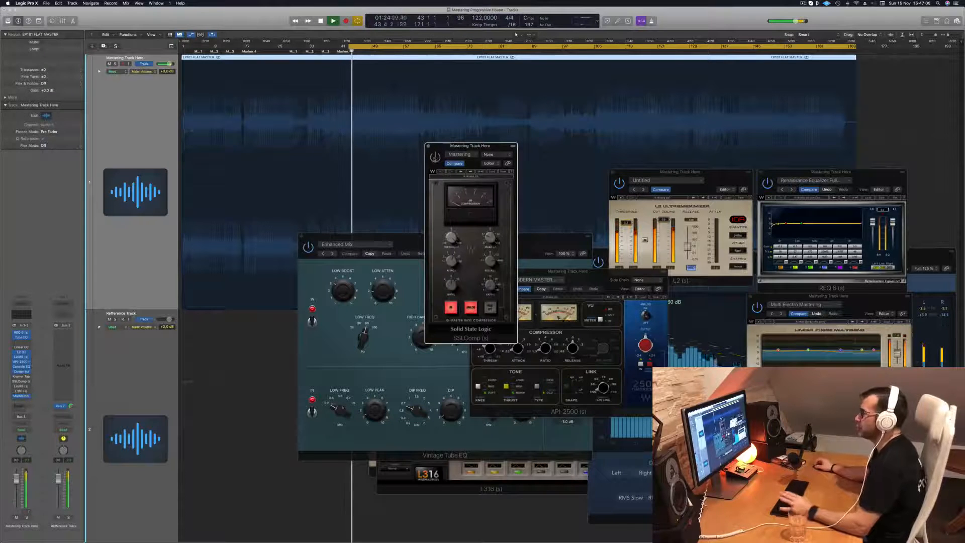
key("space")
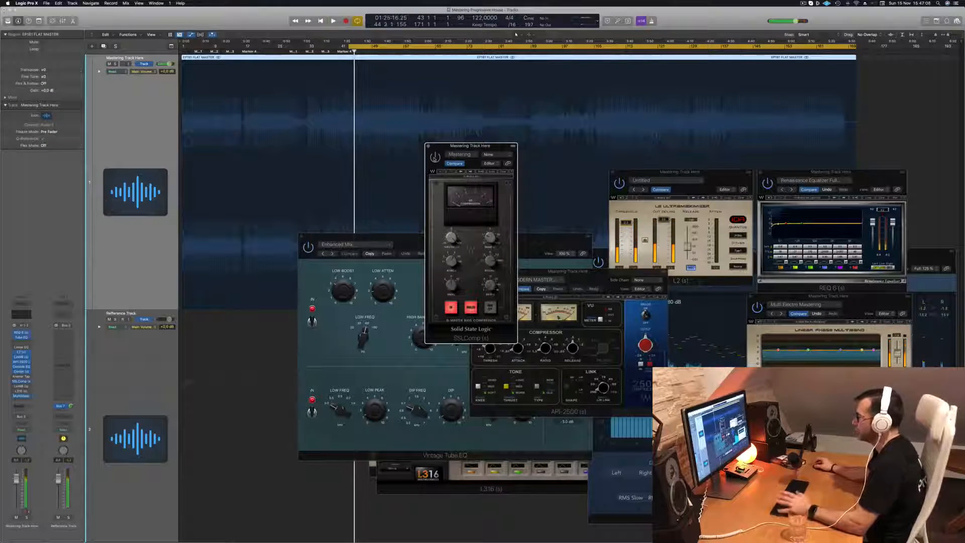
key("space")
left_click_drag(472, 146, 508, 144)
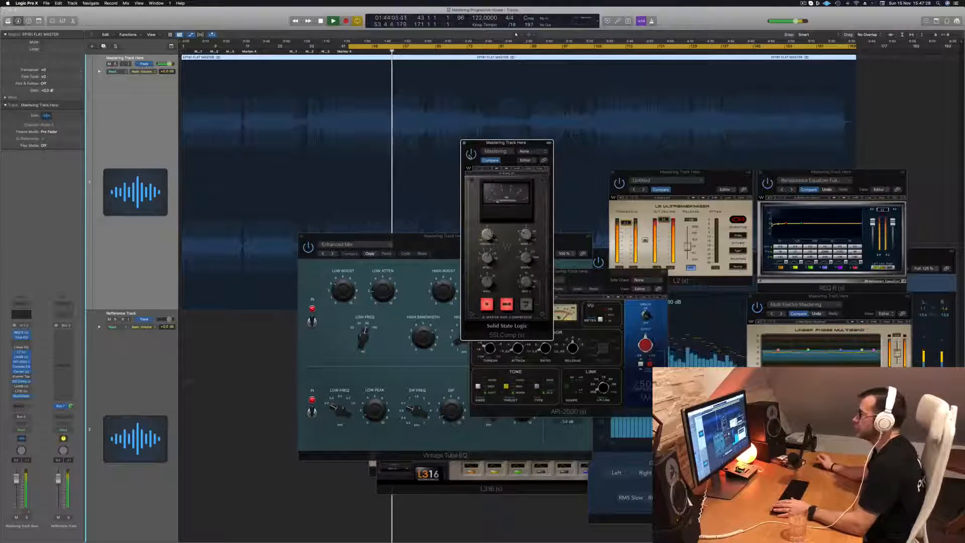
left_click_drag(479, 145, 456, 149)
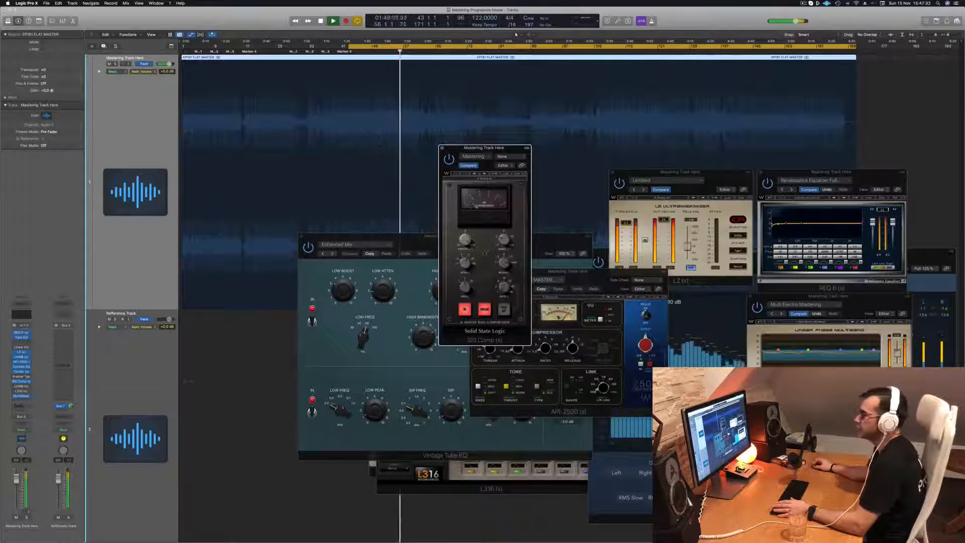
Open the LinMB plugin with the Multi Opto Mastering preset, place it over SSLComp, and replay the loop from its start to audition it
left_click(23, 387)
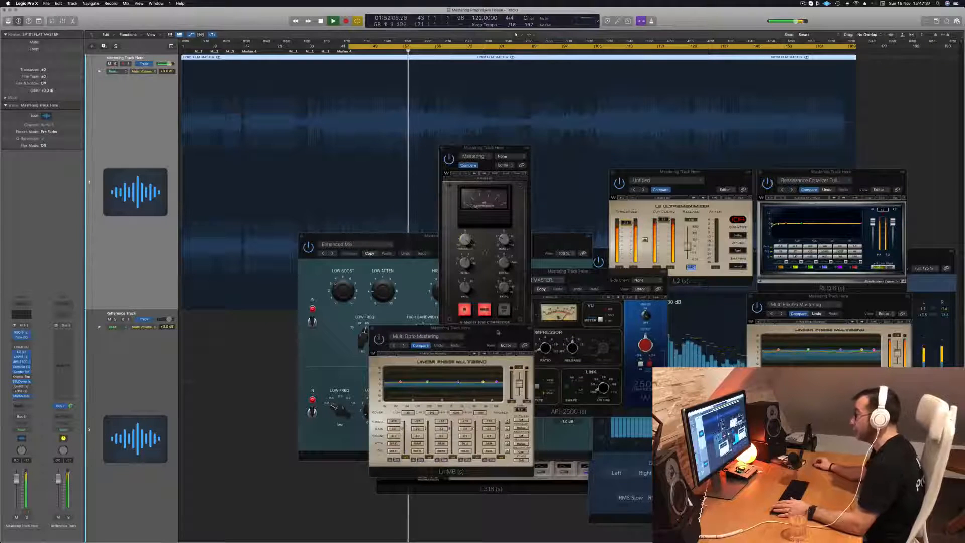
left_click_drag(491, 334, 555, 124)
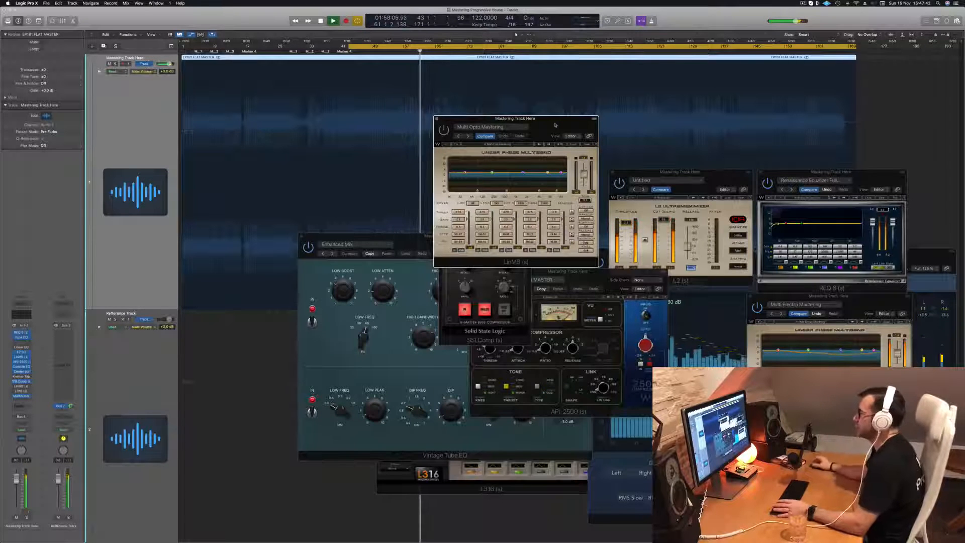
key("space")
key("space")
left_click_drag(555, 125, 546, 127)
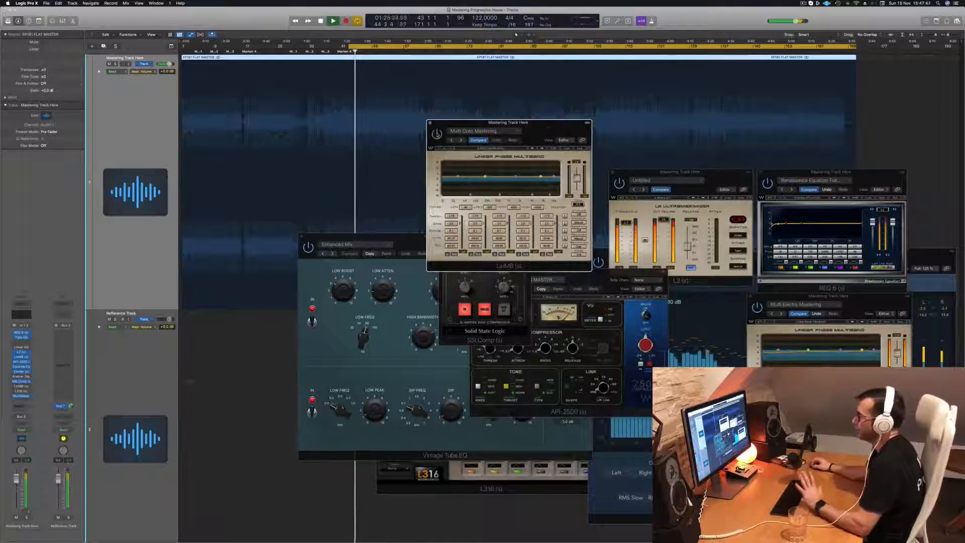
key("space")
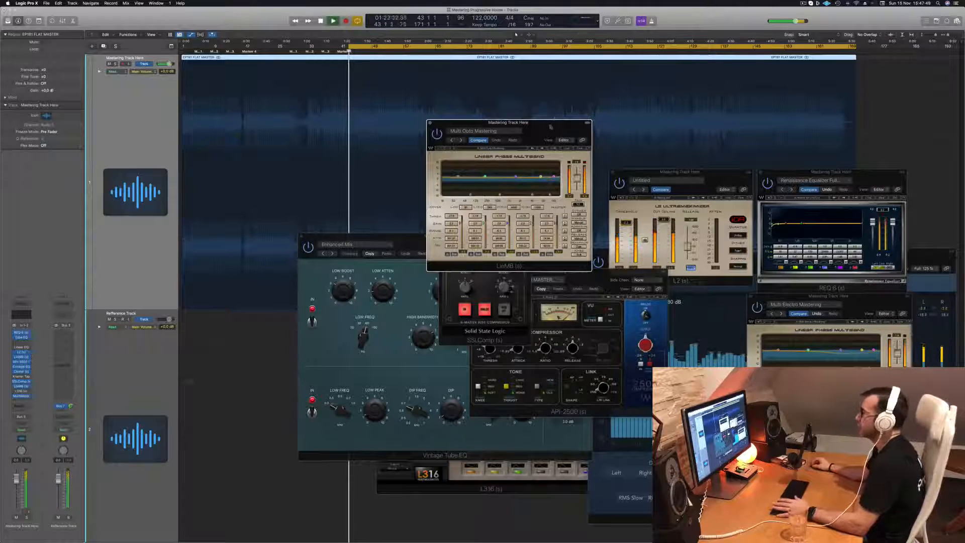
Shift the Multi Opto Mastering LinMB window clear of SSLComp, above the L2, while the loop plays
left_click_drag(539, 131, 573, 144)
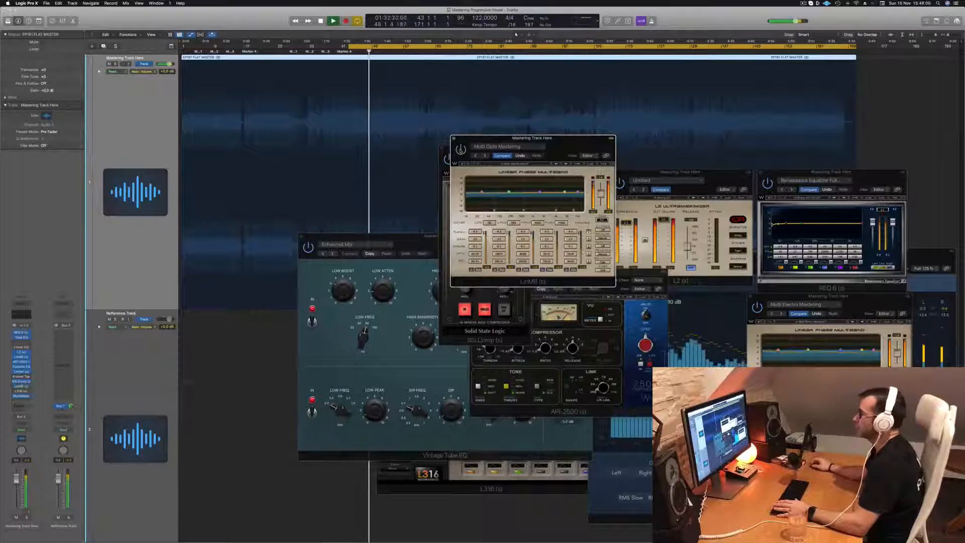
mouse_move(593, 142)
left_mouse_down()
mouse_move(734, 133)
mouse_move(603, 150)
left_mouse_up()
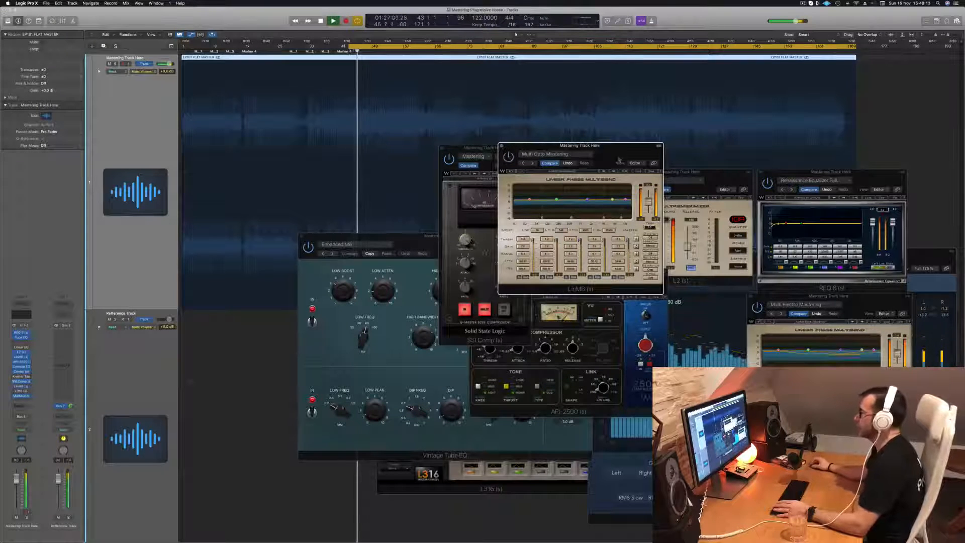
left_click_drag(618, 159, 645, 117)
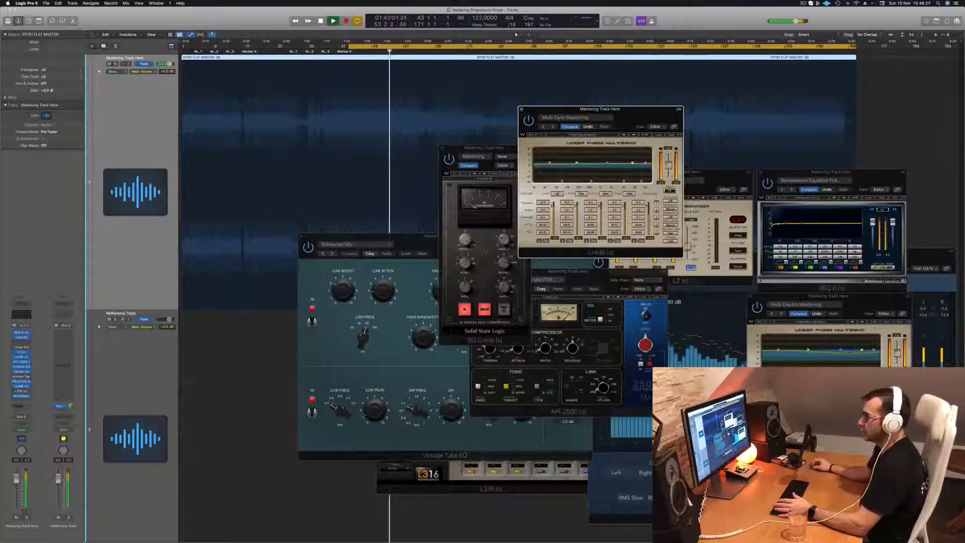
Open the L316 limiter in front, place it over the Vintage Tube EQ beside SSLComp, and raise the MultiMeter window over the REQ 6
left_click(22, 391)
left_click(23, 392)
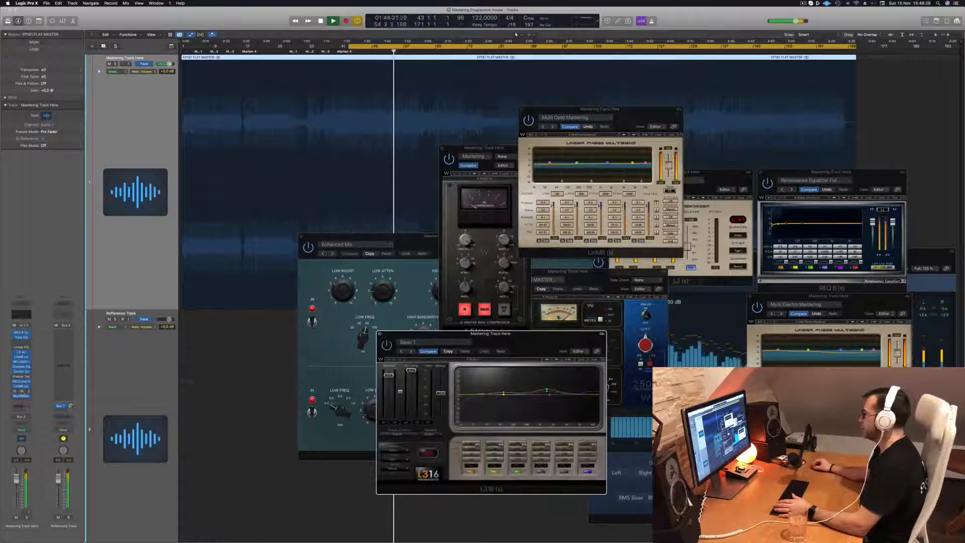
left_click_drag(544, 335, 314, 247)
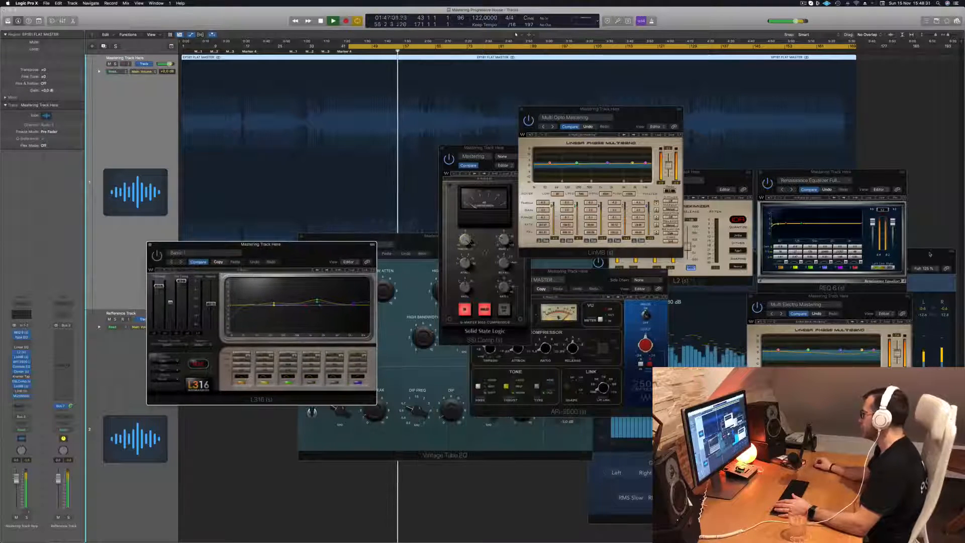
left_click_drag(929, 251, 920, 197)
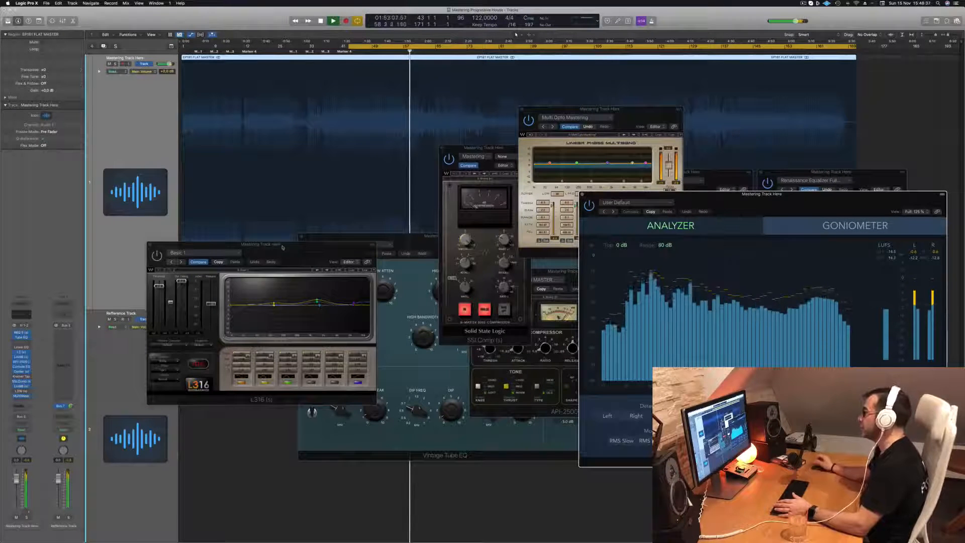
left_click(173, 258)
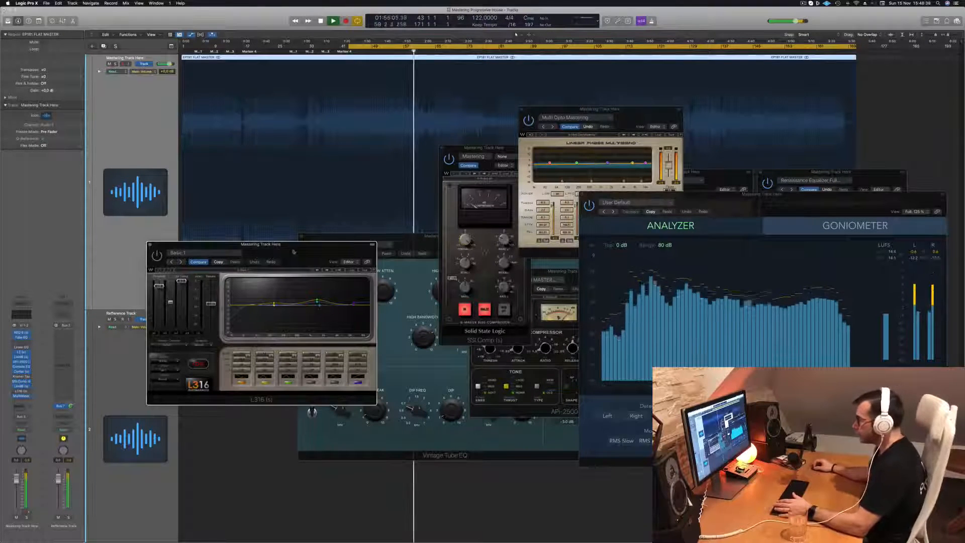
left_click_drag(226, 245, 252, 247)
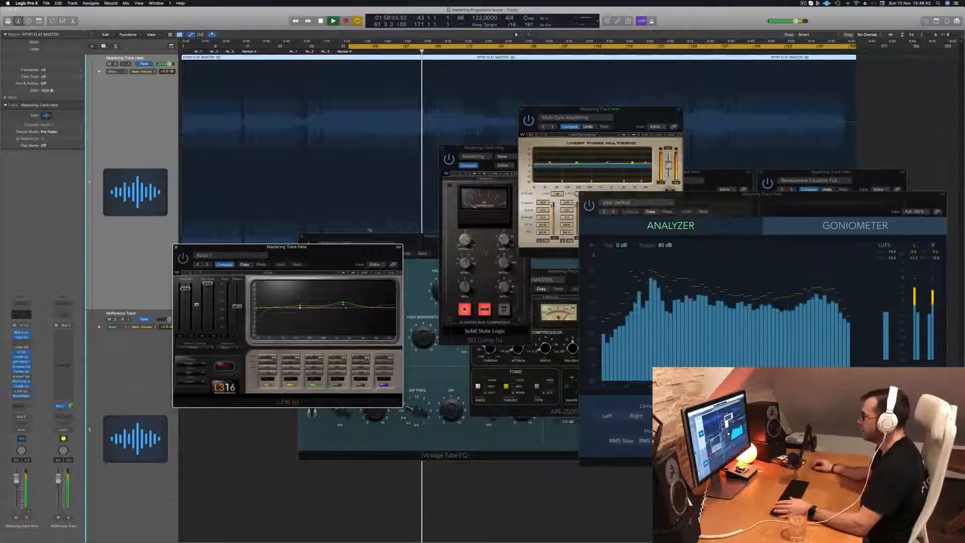
left_click_drag(261, 247, 297, 243)
Audition the L316 by replaying the loop from its start and toggling the plugin's power, with LinMB moved between it and the MultiMeter
key("space")
key("space")
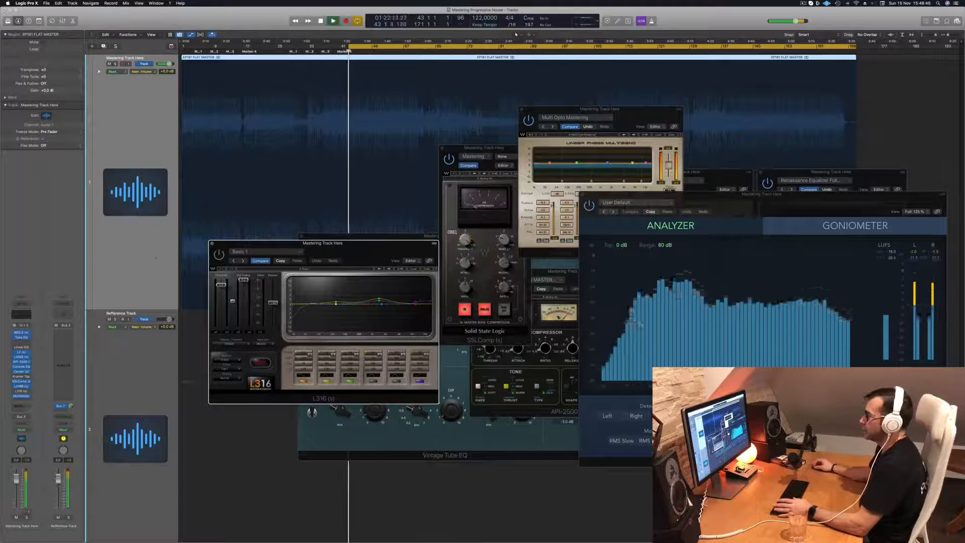
left_click_drag(621, 122, 554, 218)
left_click(218, 254)
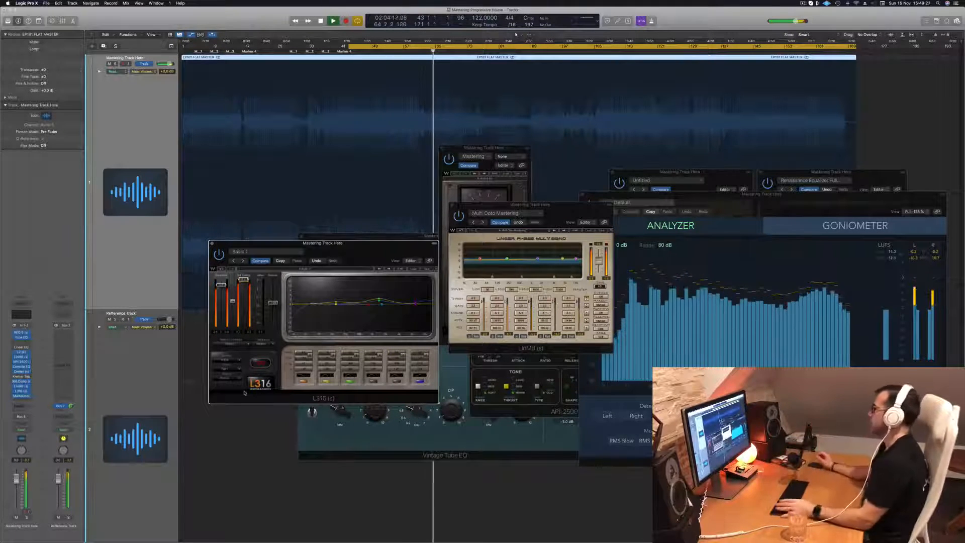
key("space")
key("space")
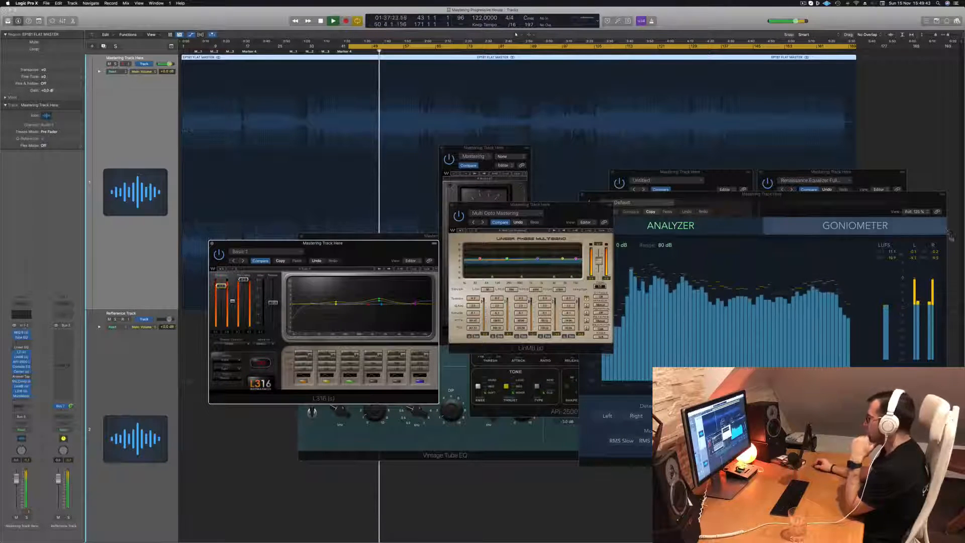
Bring the MultiMeter analyzer to the front and move it over the L2 and REQ 6 windows
left_click(864, 197)
left_click_drag(864, 197, 824, 164)
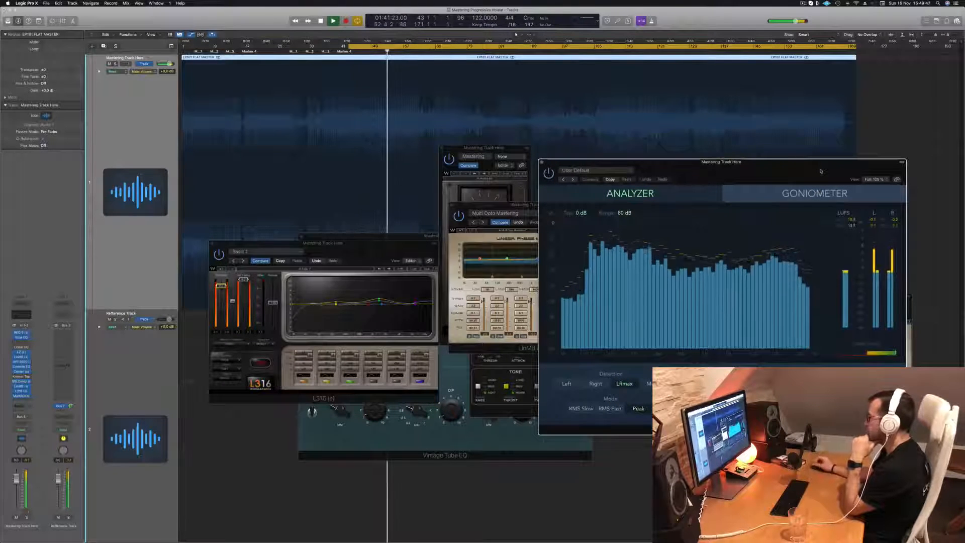
left_click_drag(821, 171, 840, 168)
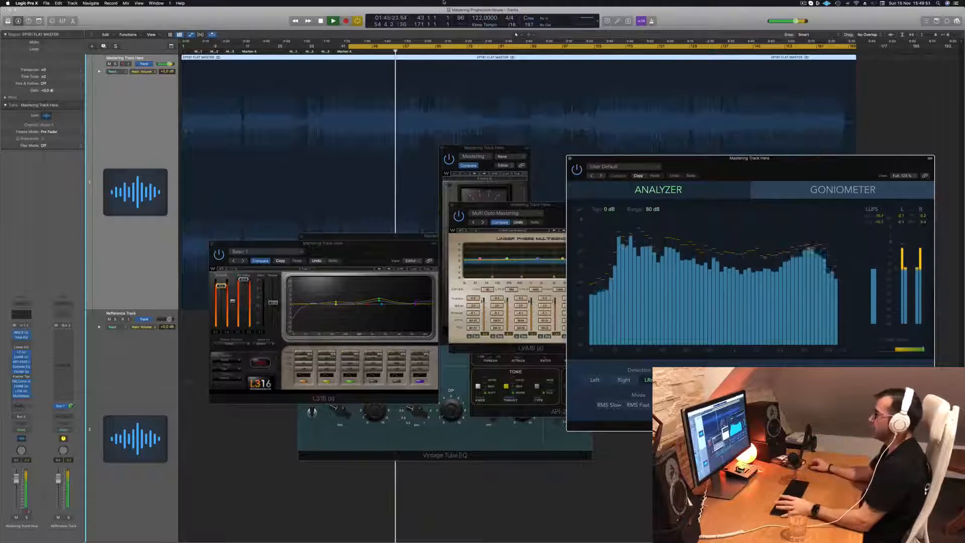
Extend the cycle range back to bar 1, and return playback to the beginning of the track
left_click_drag(348, 47, 179, 47)
key("space")
key("space")
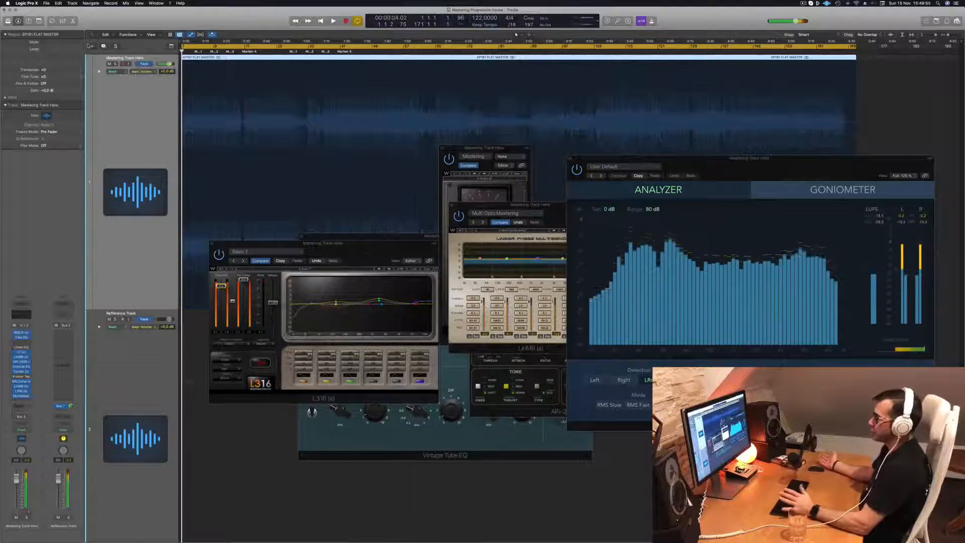
key("space")
Close the L316, LinMB (Multi Opto Mastering), SSLComp and Vintage Tube EQ windows
left_click_drag(351, 249, 451, 290)
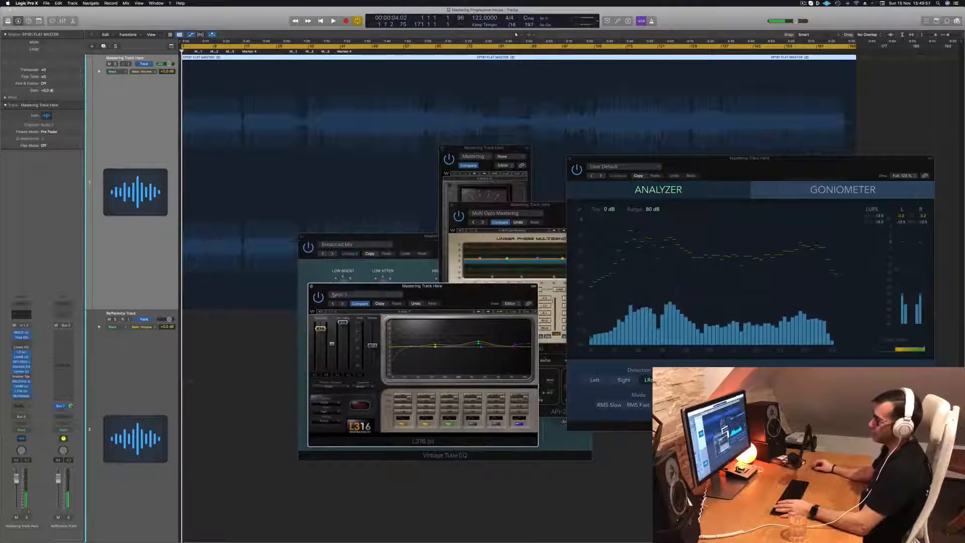
key("super+w")
left_click_drag(536, 209, 447, 227)
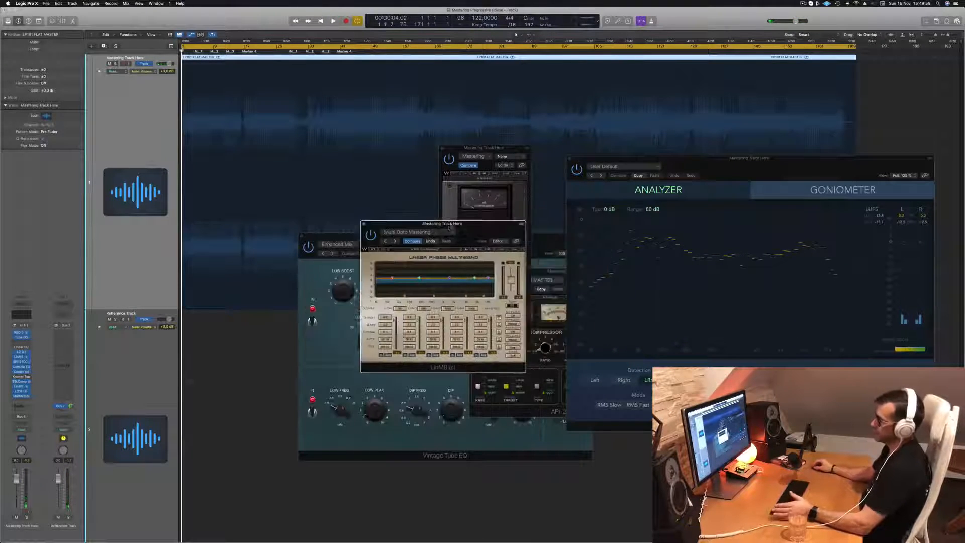
left_click(364, 225)
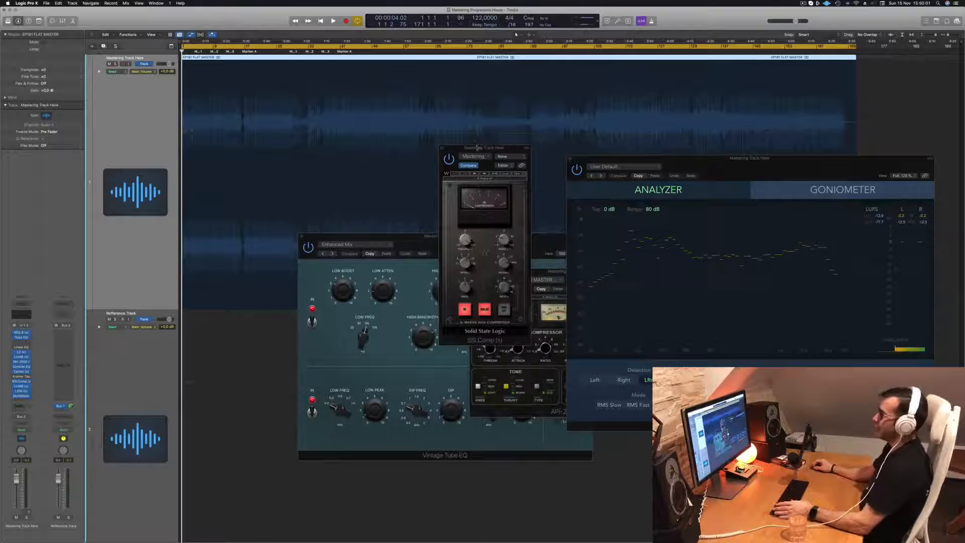
left_click_drag(477, 148, 417, 154)
left_click(394, 154)
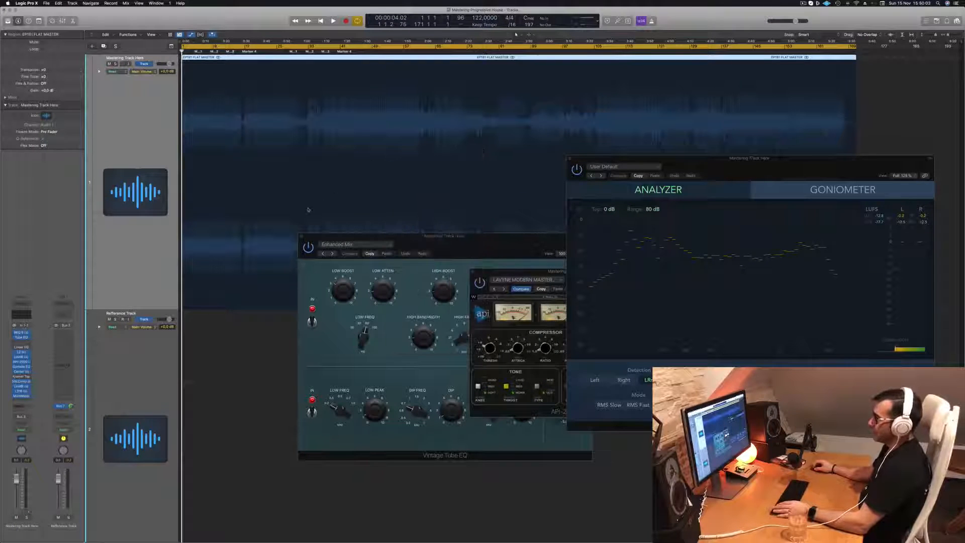
left_click(306, 228)
Move the MultiMeter and REQ 6 windows clear of the L2, and play the master from the beginning of the track
left_click_drag(809, 165, 425, 197)
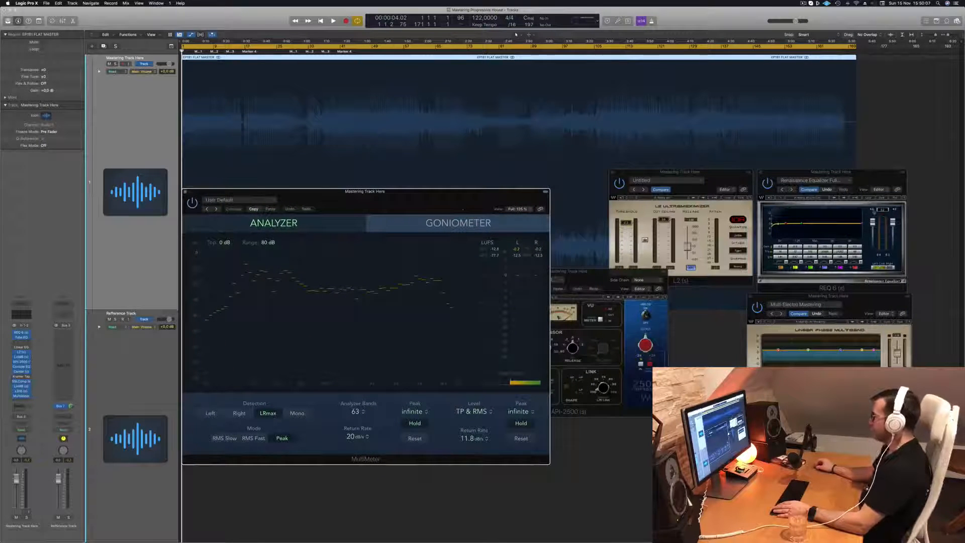
left_click_drag(865, 178, 897, 171)
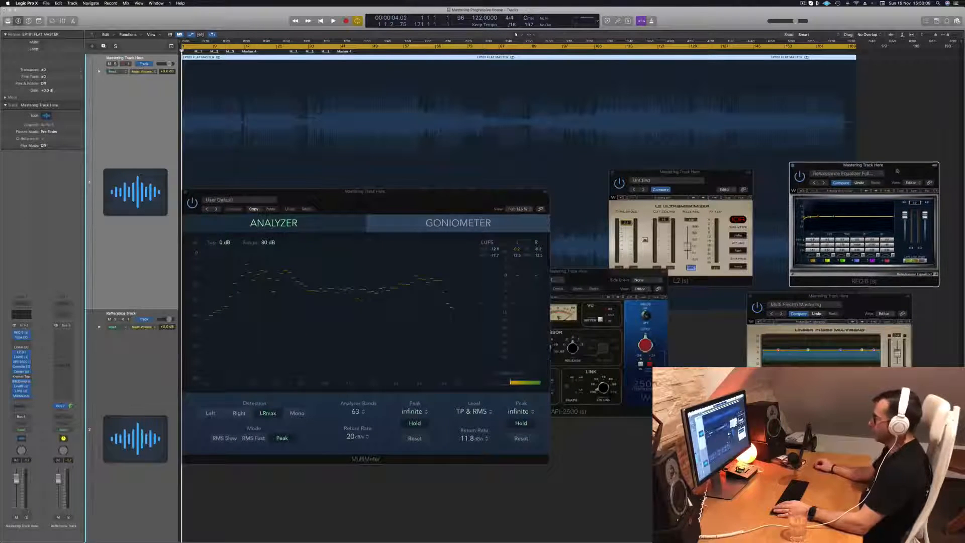
left_click_drag(428, 196, 471, 210)
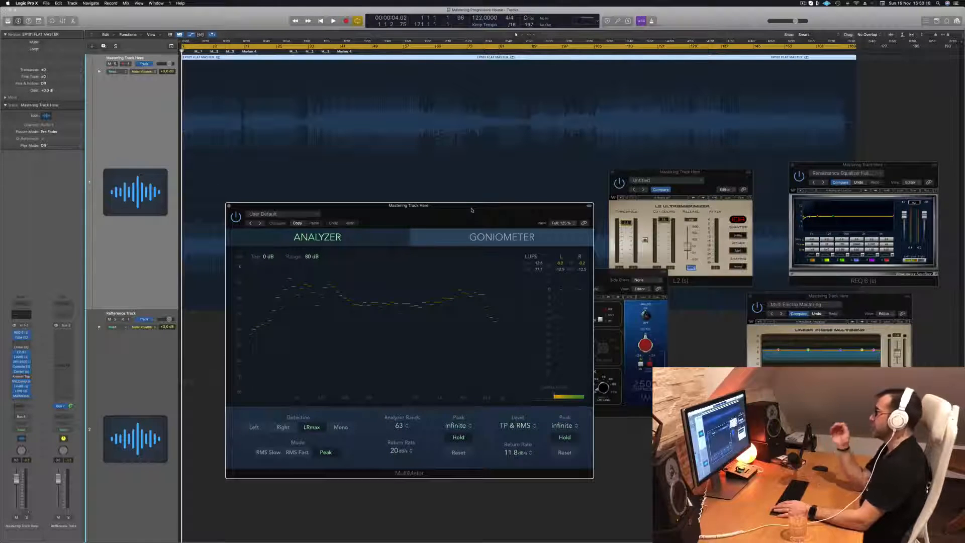
key("space")
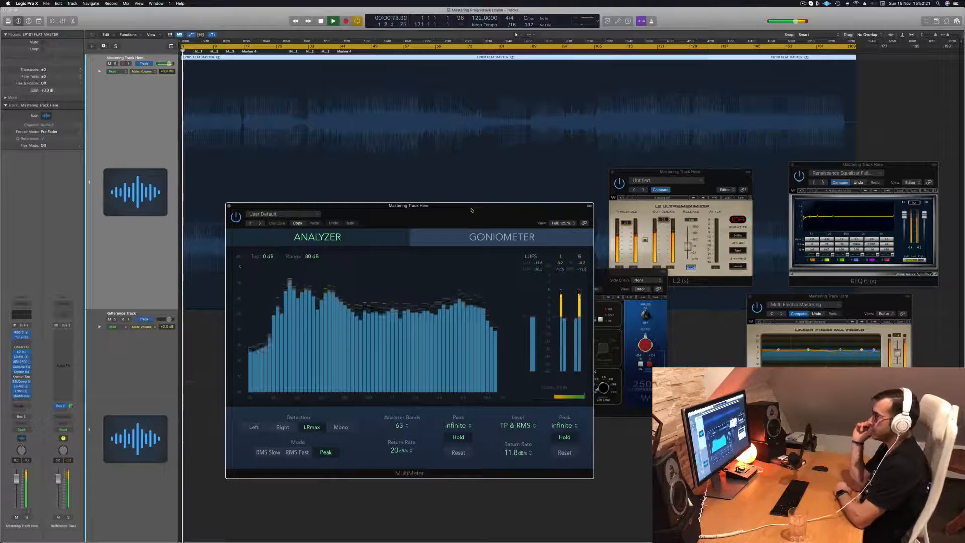